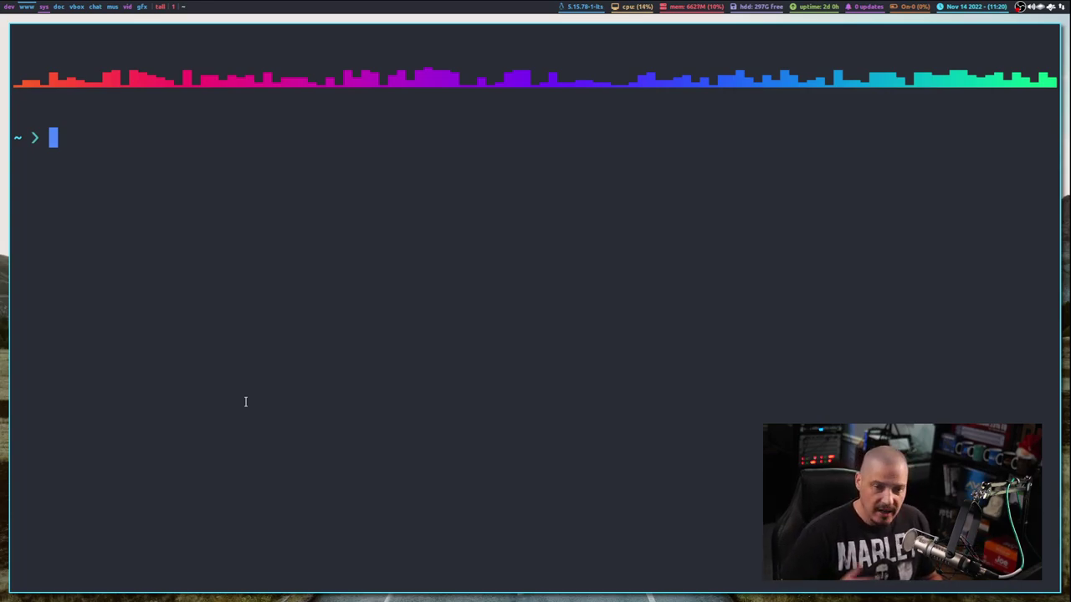
# Change into ~/.config/qtile and highlight the path and Python v3.10.8 prompt segments.
pyautogui.write('cd .')
pyautogui.press('Right')
pyautogui.press('Return')
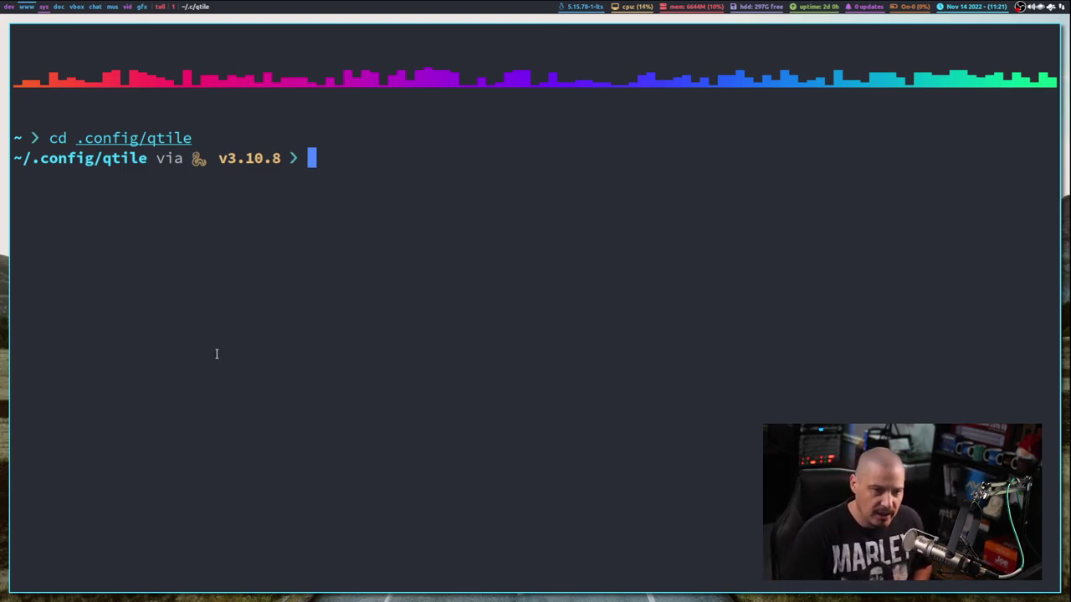
pyautogui.moveTo(147, 157); pyautogui.dragTo(7, 155)
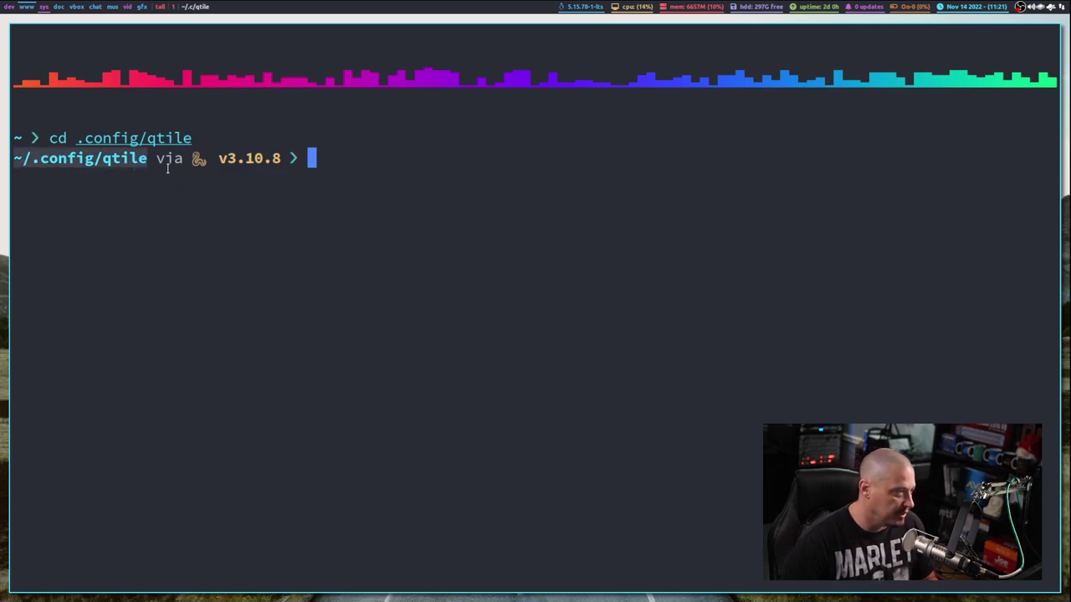
pyautogui.click(198, 158)
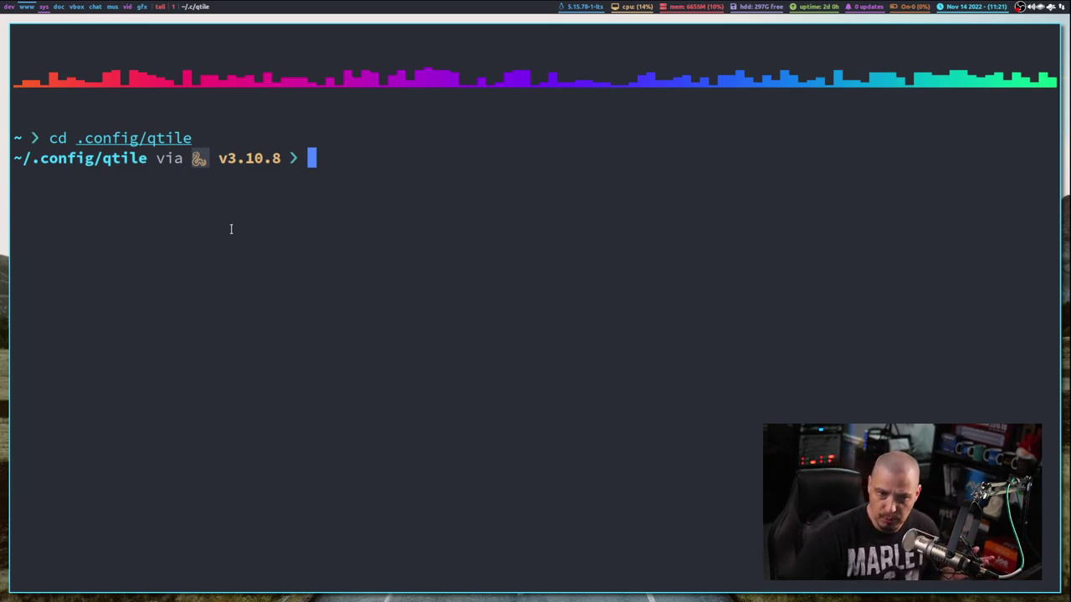
pyautogui.moveTo(218, 158); pyautogui.dragTo(282, 157)
pyautogui.click(288, 158)
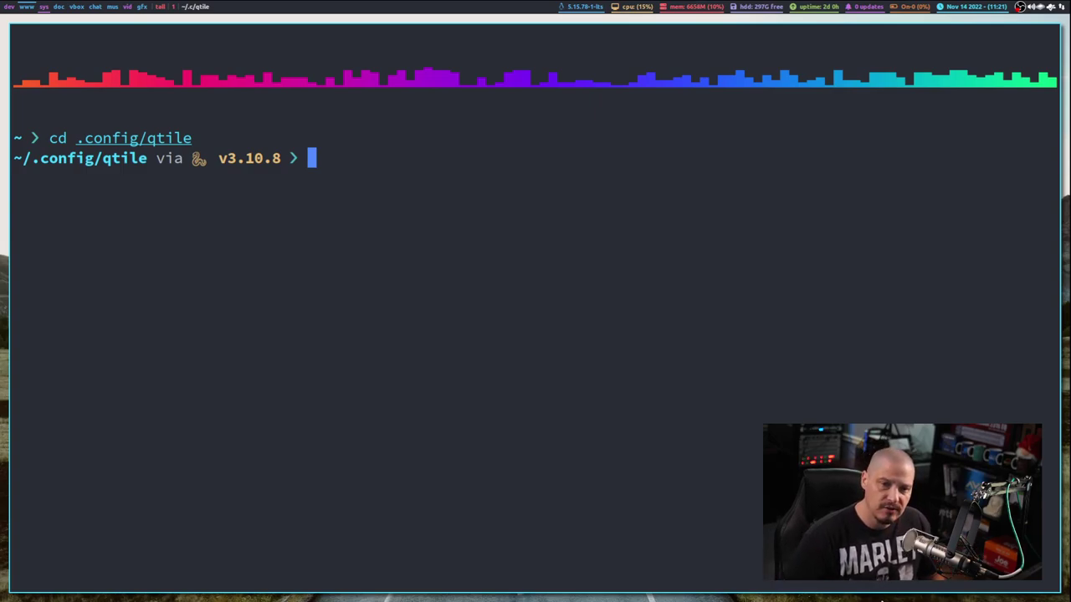
# Run the nonexistent command ddd to show the error prompt, then bring up Brave.
pyautogui.write('ddd')
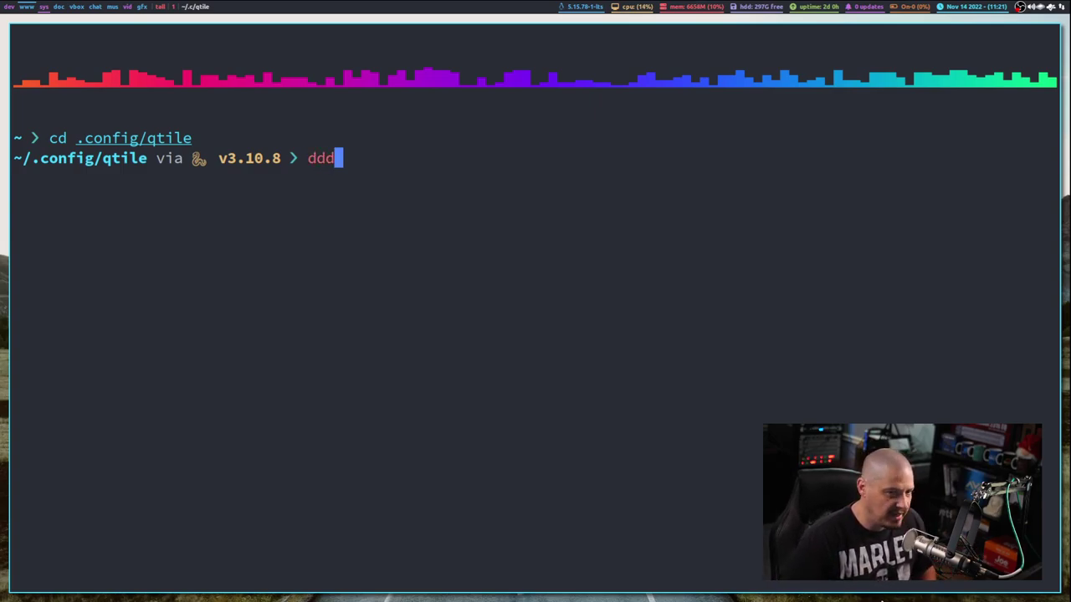
pyautogui.press('Return')
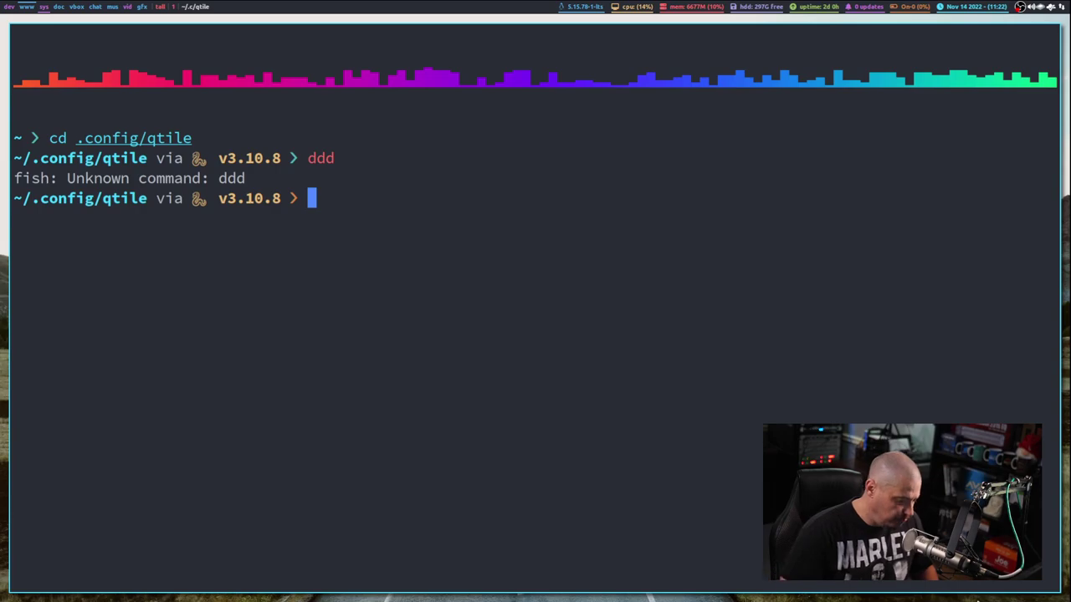
pyautogui.press('super+2')
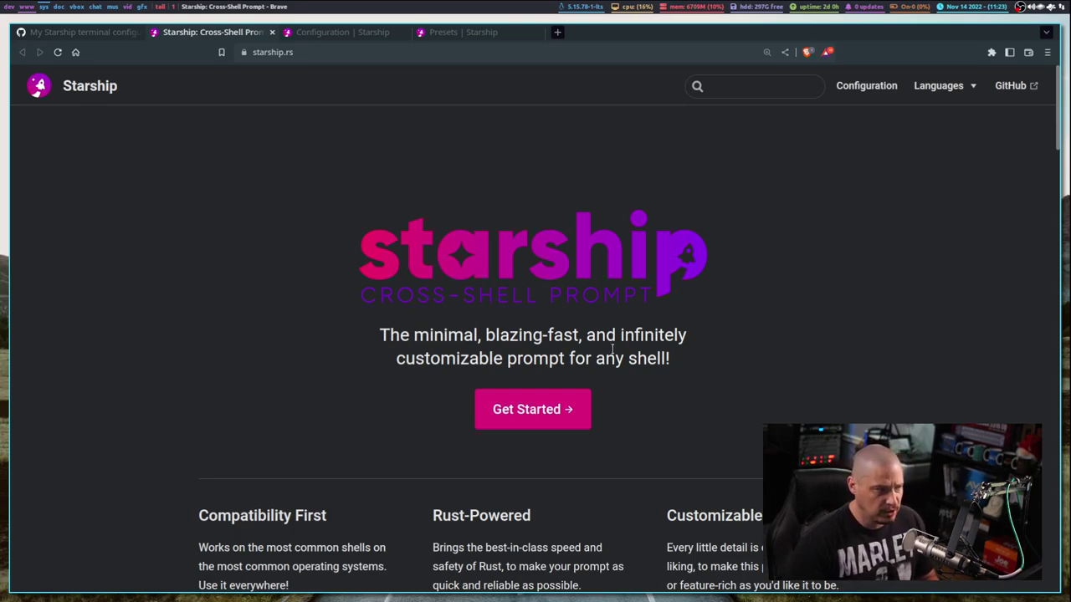
# Open Starship's Configuration page and highlight the ~/.config/starship.toml path it mentions.
pyautogui.click(865, 86)
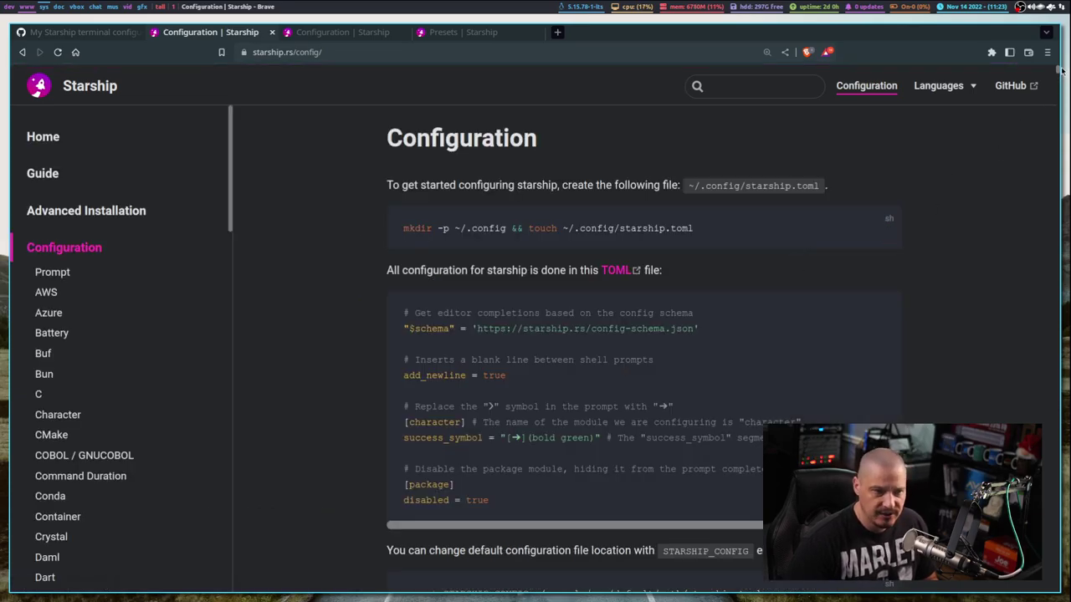
pyautogui.moveTo(1057, 73)
pyautogui.mouseDown()
pyautogui.moveTo(1061, 556)
pyautogui.moveTo(1056, 126)
pyautogui.moveTo(1037, 75)
pyautogui.mouseUp()
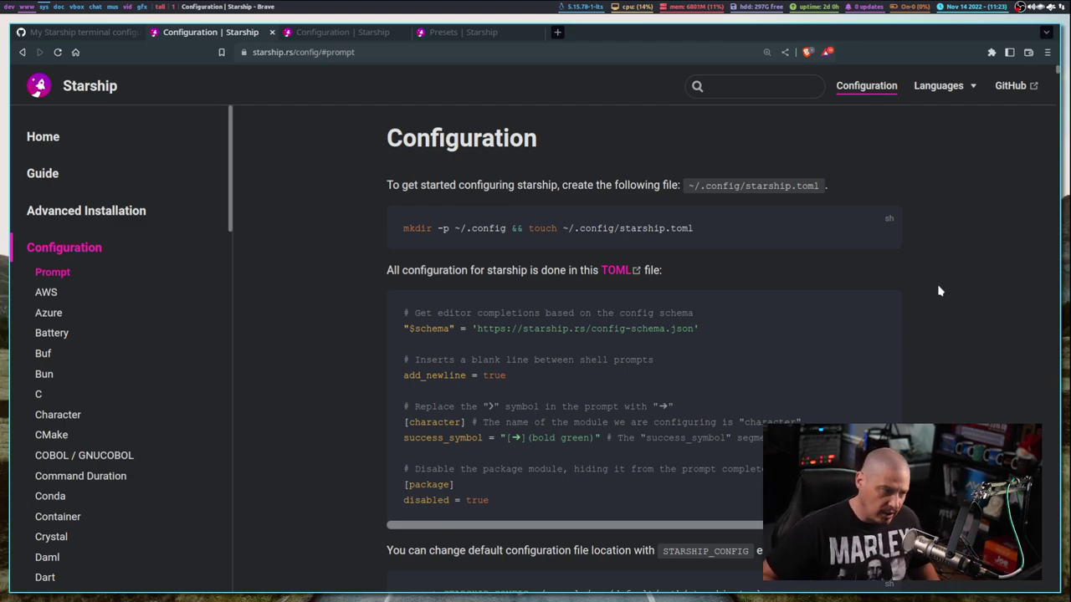
pyautogui.moveTo(687, 189); pyautogui.dragTo(827, 184)
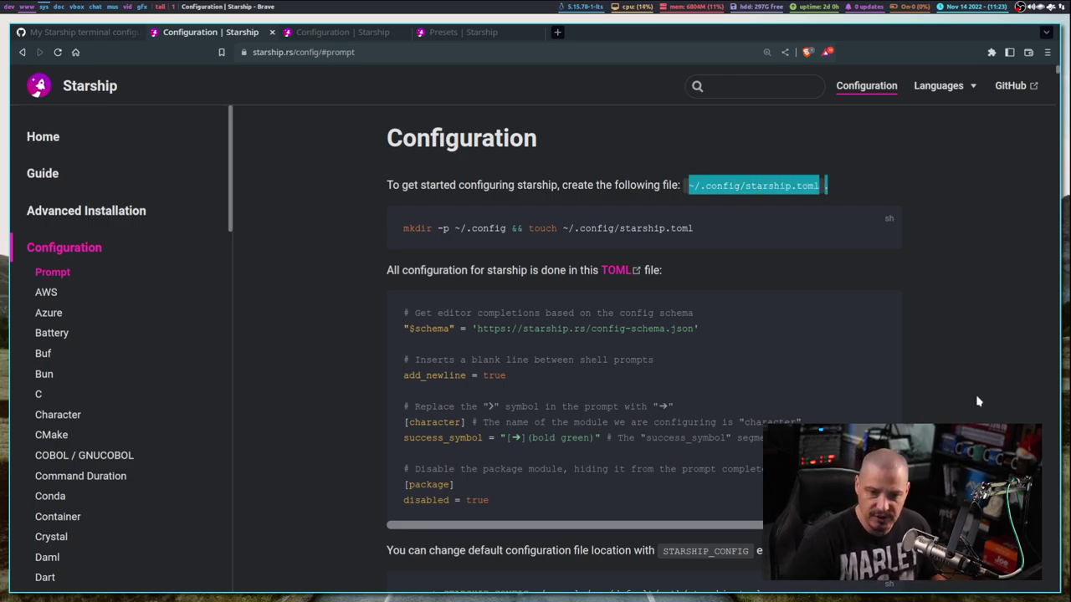
pyautogui.click(965, 370)
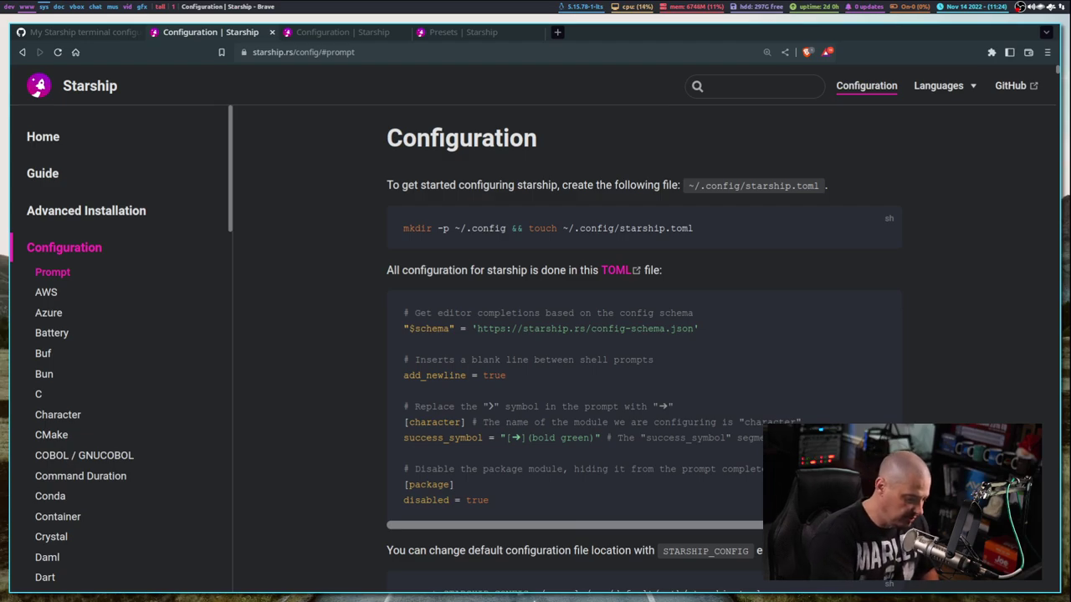
# Launch Doom Emacs and open the recent file ~/.config/starship.toml.
pyautogui.press('super+e')
pyautogui.press('space')
pyautogui.write('frstar')
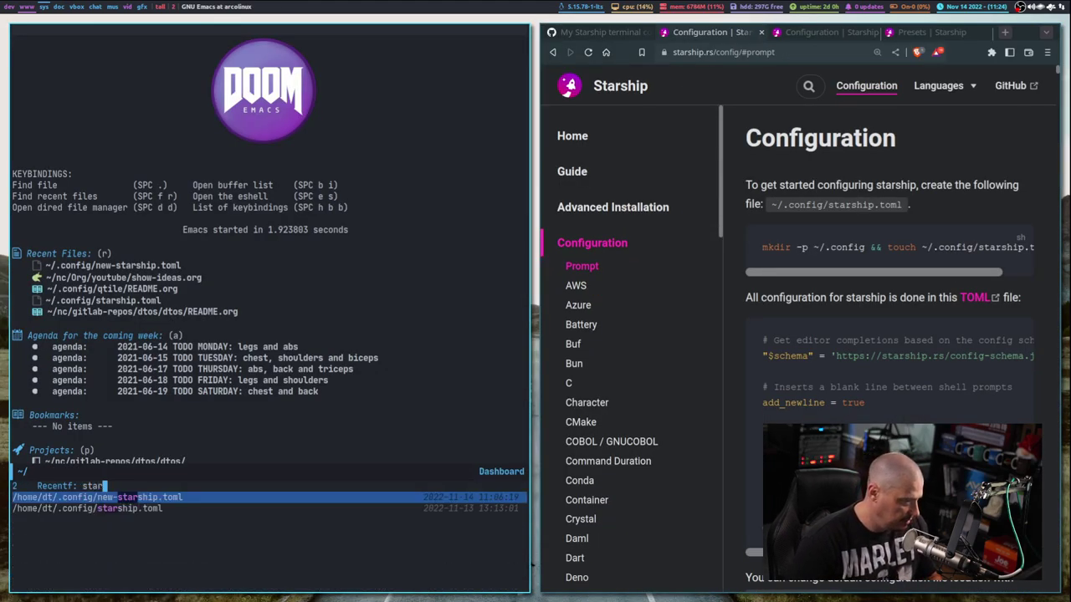
pyautogui.press('Down')
pyautogui.press('Return')
# Make the editor fullscreen with enlarged text, then return to Brave.
pyautogui.press('super+f')
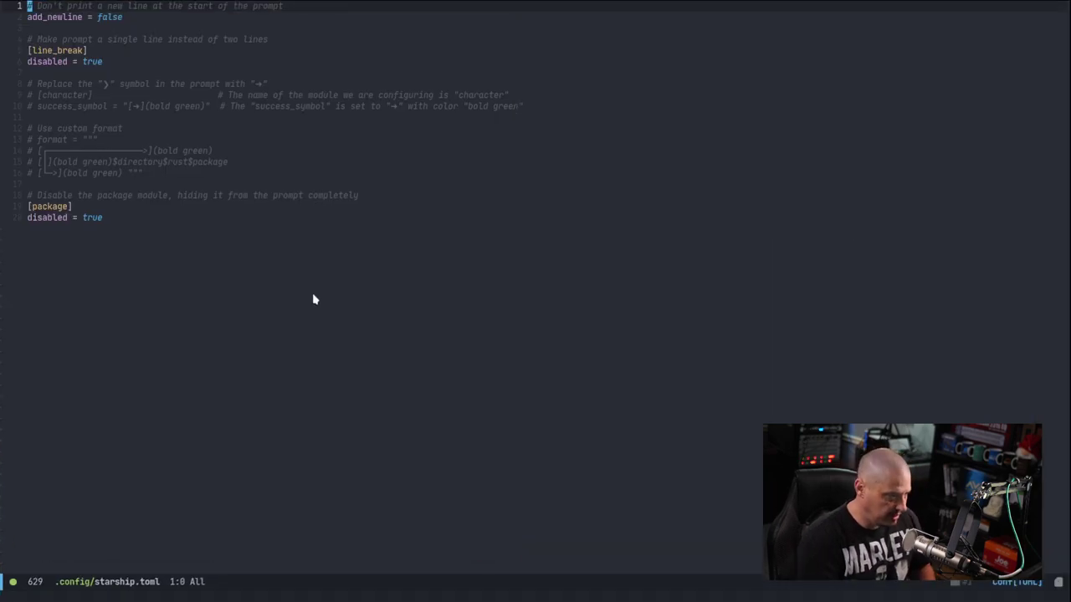
pyautogui.hotkey('ctrl', 'x')
pyautogui.hotkey('ctrl', '=')
pyautogui.press('=')
pyautogui.press('=')
pyautogui.press('=')
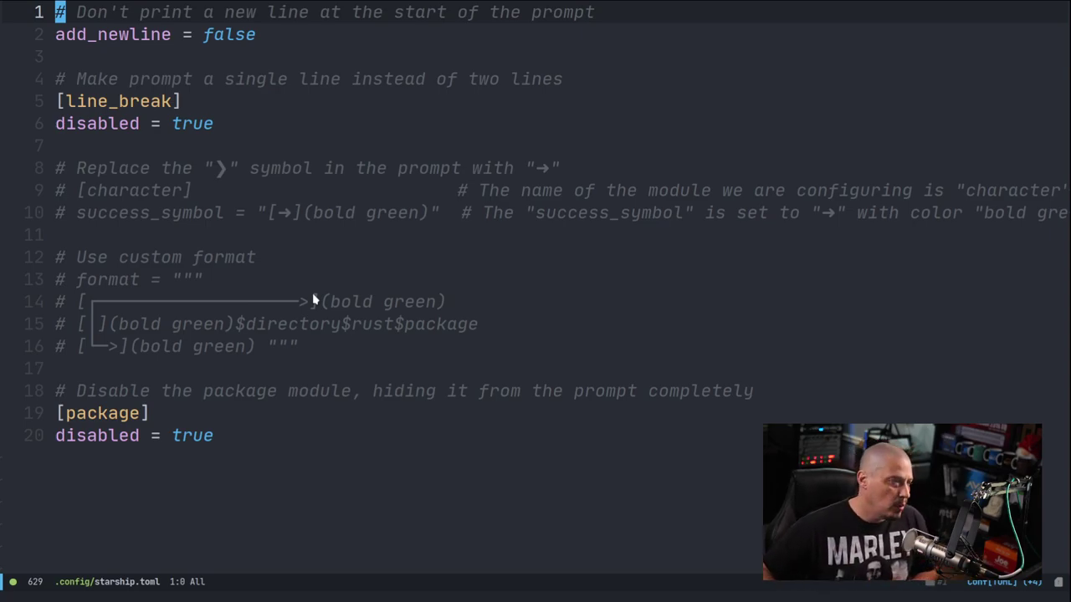
pyautogui.hotkey('alt', 'Tab')
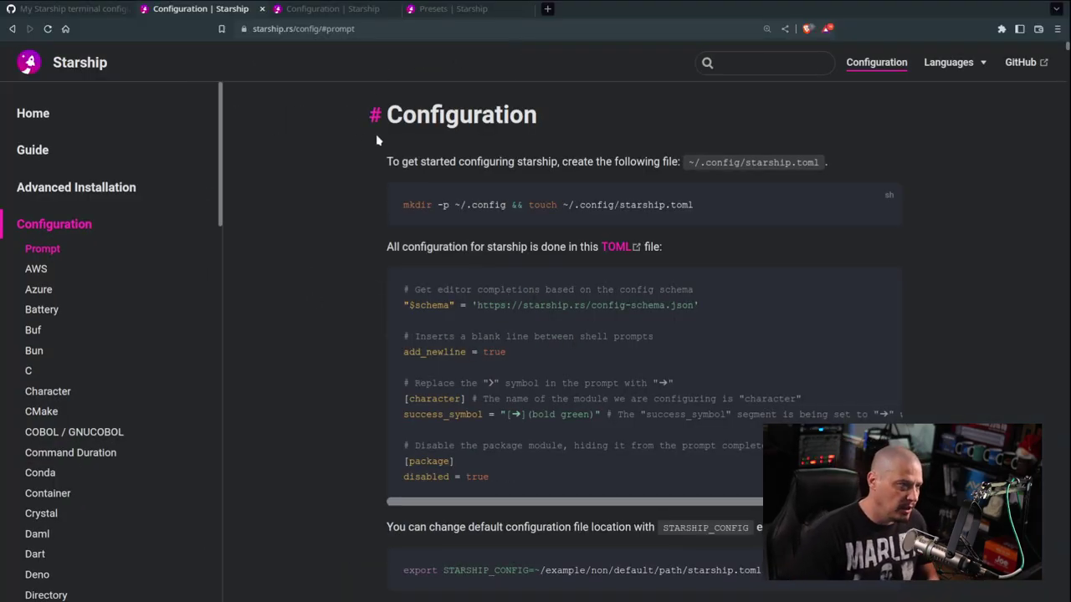
# Go to the Starship Presets page and open the Bracketed Segments preset.
pyautogui.moveTo(222, 132); pyautogui.dragTo(221, 586)
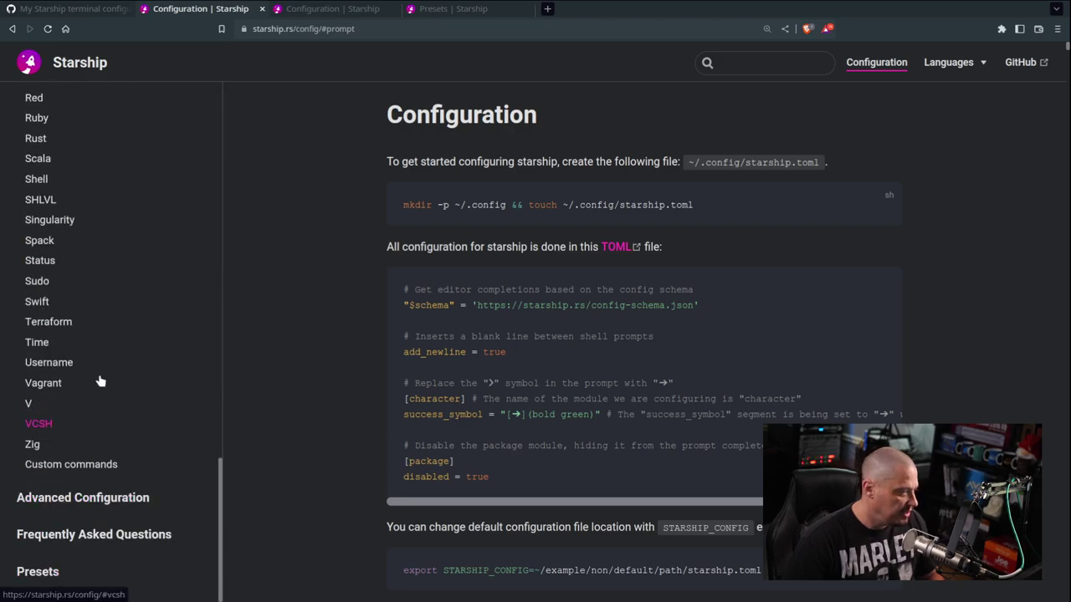
pyautogui.click(38, 572)
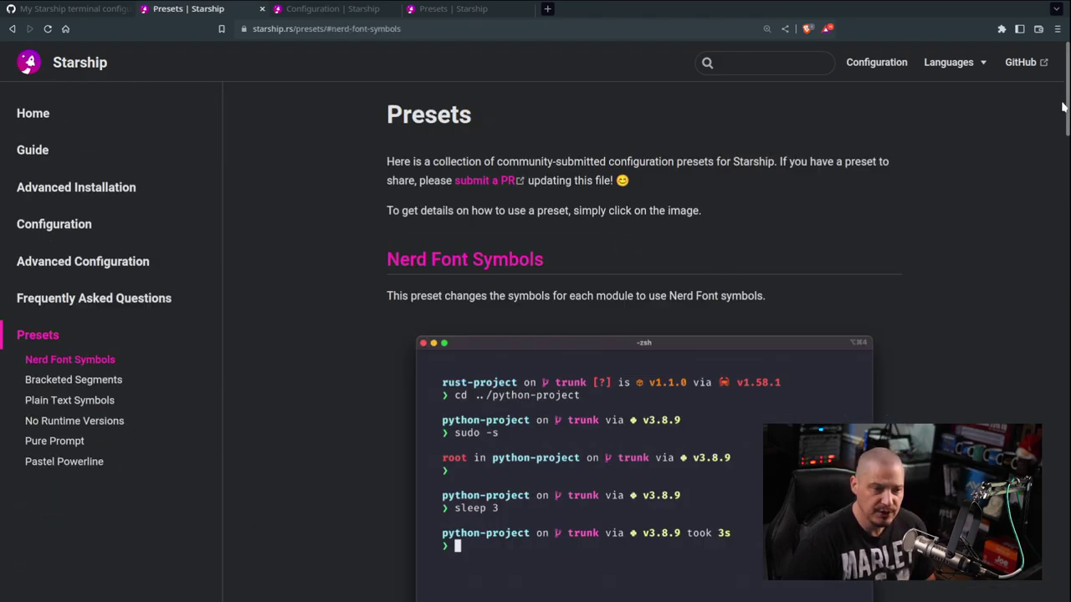
pyautogui.scroll(-2, 1064, 92)
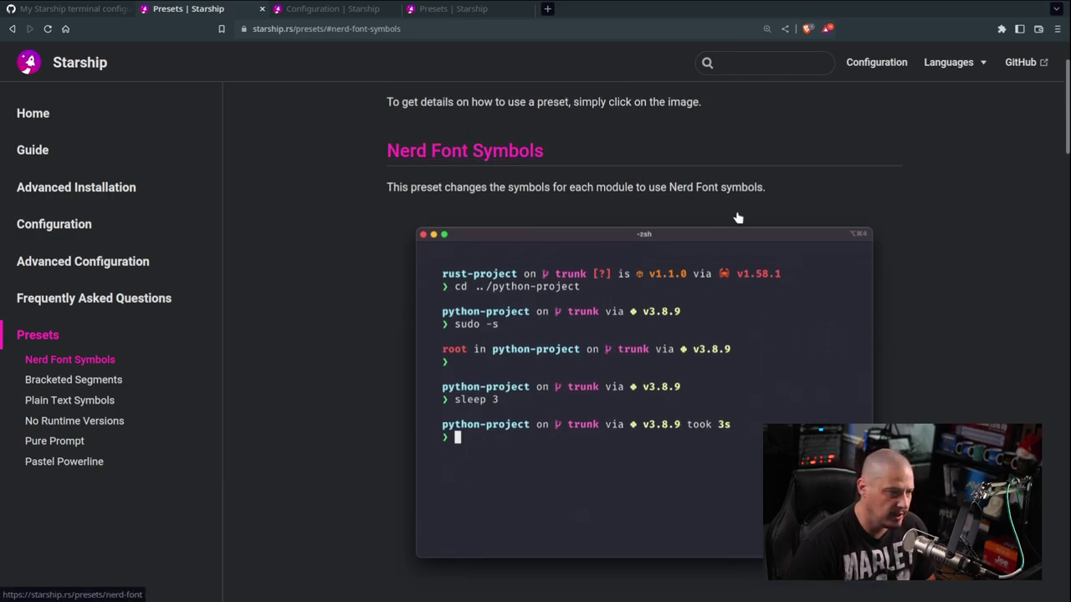
pyautogui.scroll(-2, 892, 267)
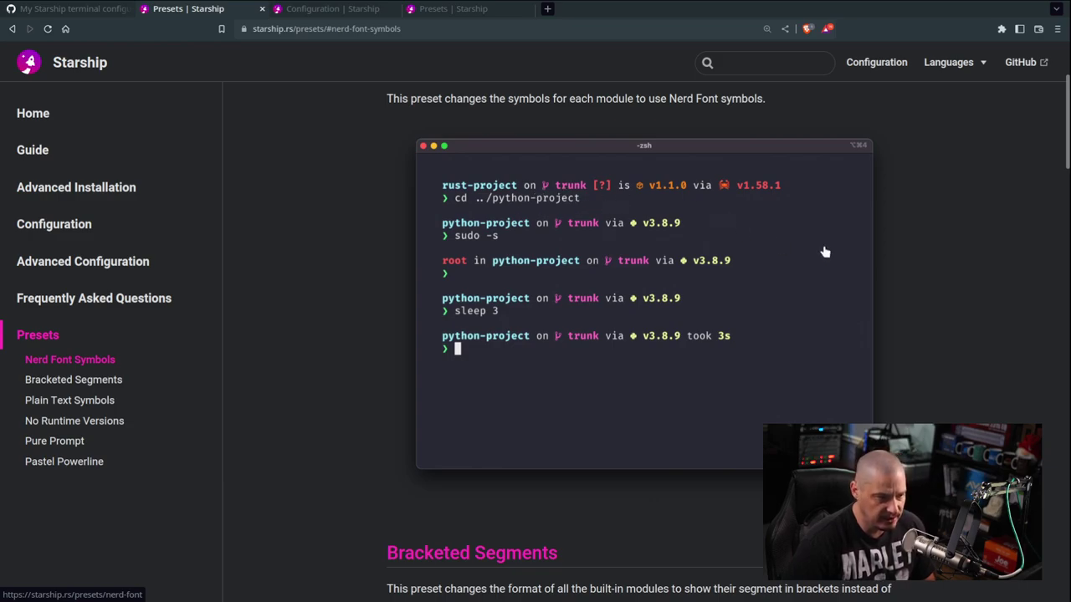
pyautogui.scroll(-10, 918, 357)
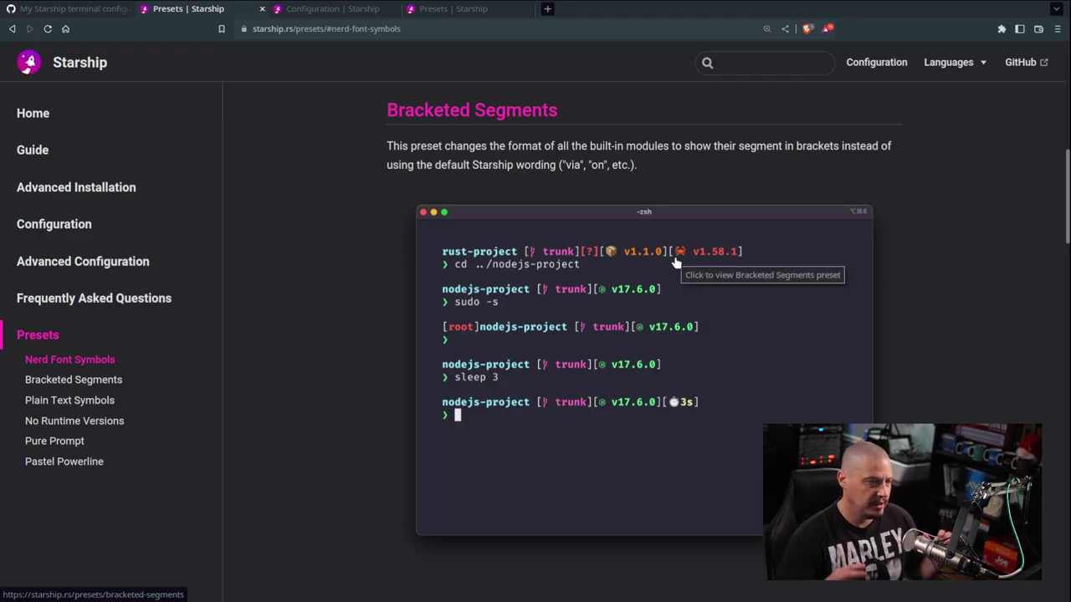
pyautogui.click(534, 115)
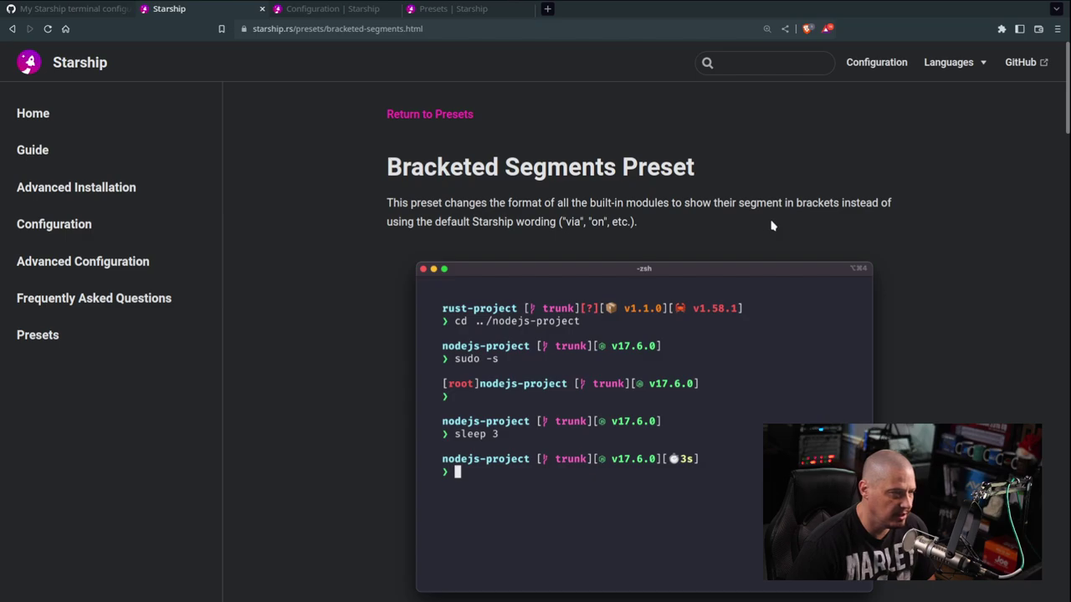
# Copy the command 'starship preset bracketed-segments > ~/.config/starship.toml'.
pyautogui.scroll(-5, 748, 184)
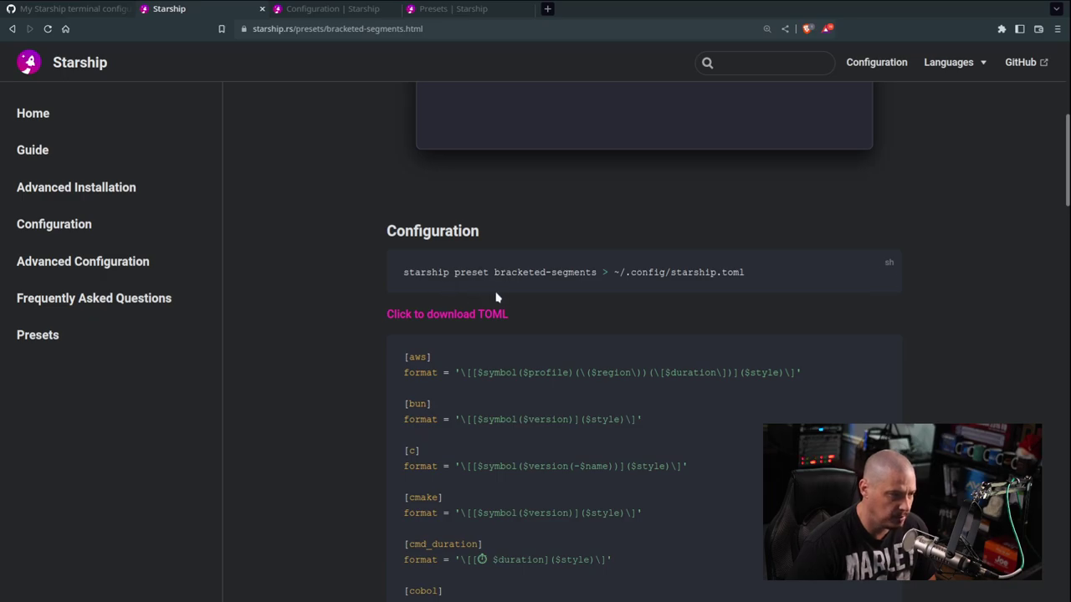
pyautogui.doubleClick(604, 273)
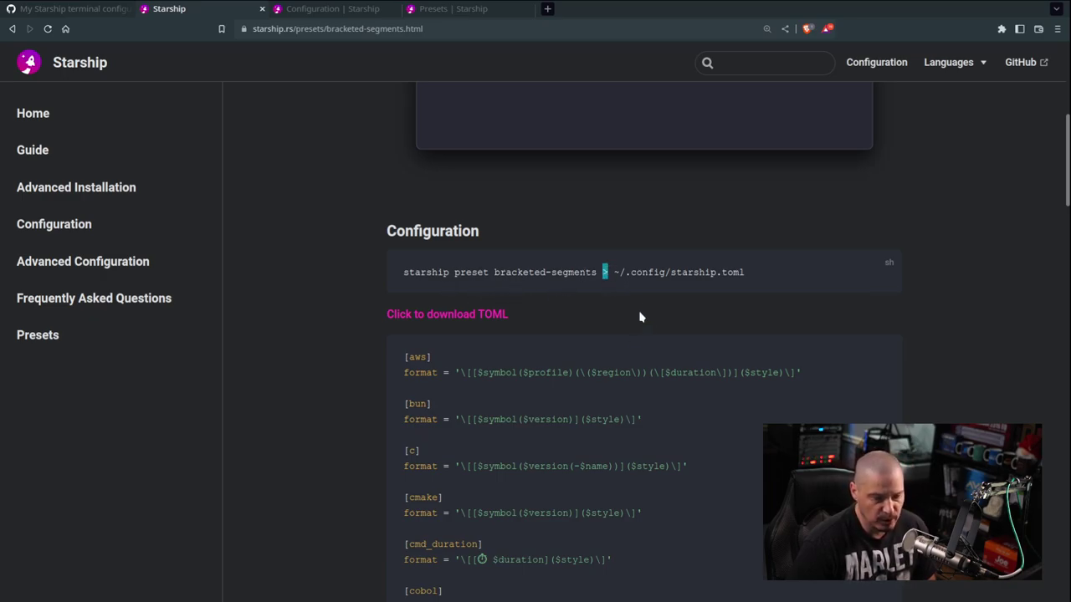
pyautogui.moveTo(614, 272); pyautogui.dragTo(744, 272)
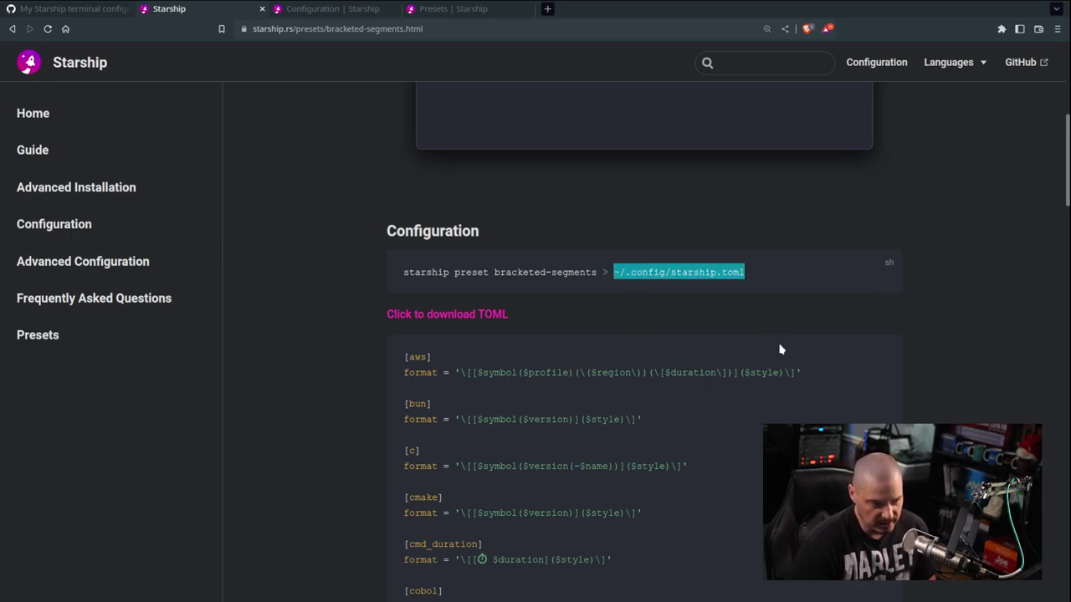
pyautogui.click(692, 292)
pyautogui.tripleClick(672, 272)
pyautogui.rightClick(678, 273)
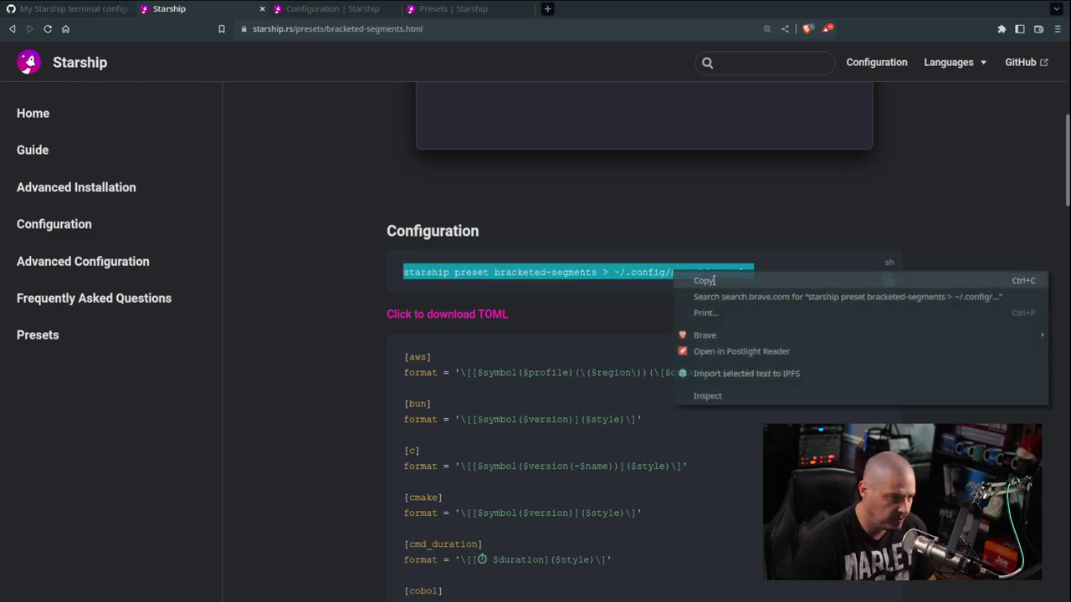
pyautogui.click(696, 280)
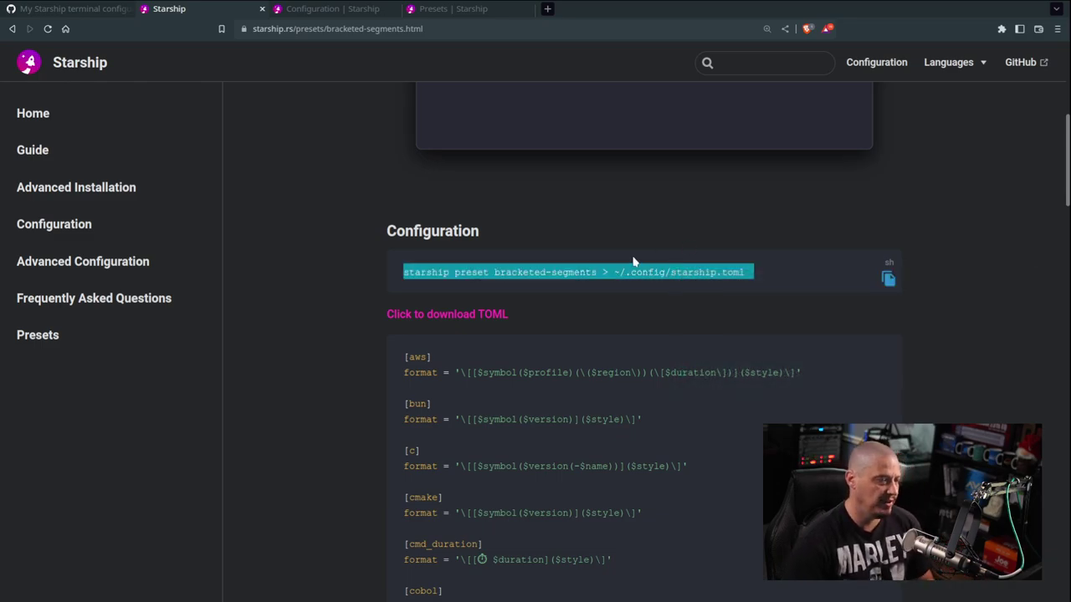
# In the terminal, return to the home folder and paste the bracketed-segments preset command.
pyautogui.press('super+3')
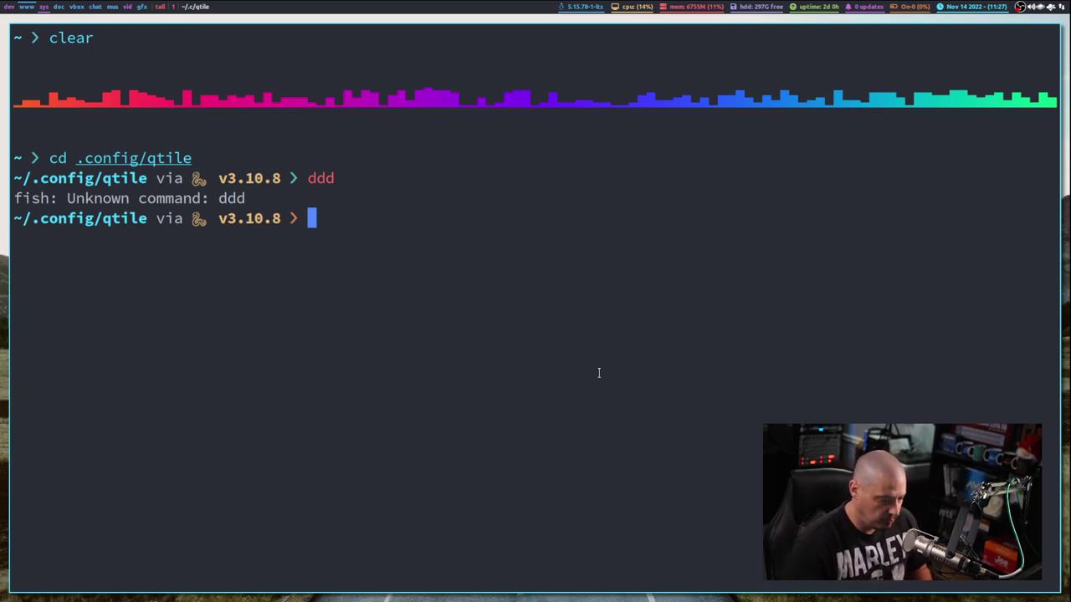
pyautogui.write('cd')
pyautogui.press('Return')
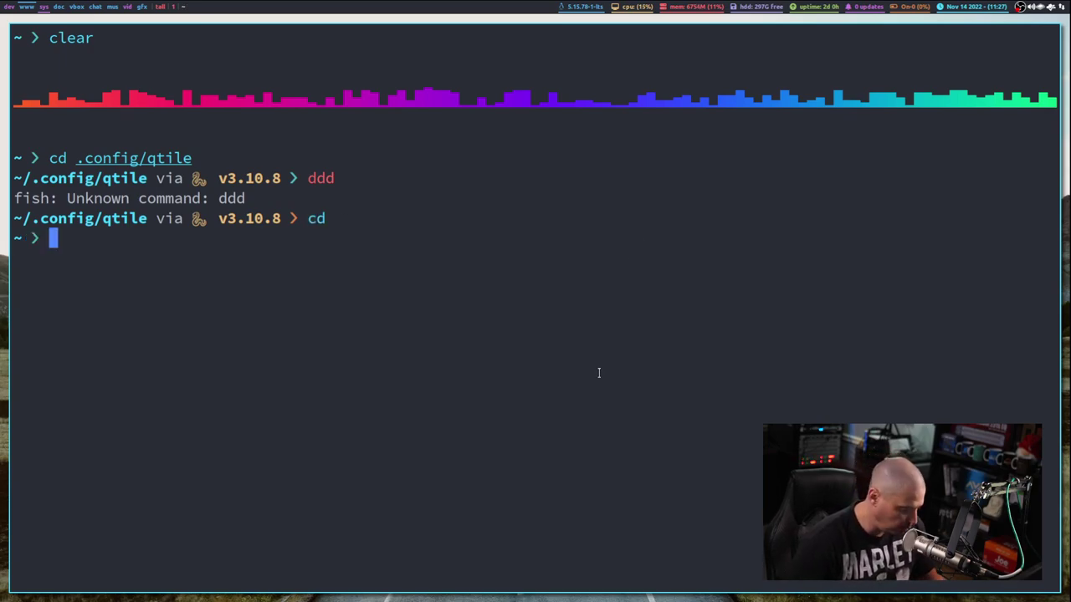
pyautogui.hotkey('ctrl', 'shift', 'v')
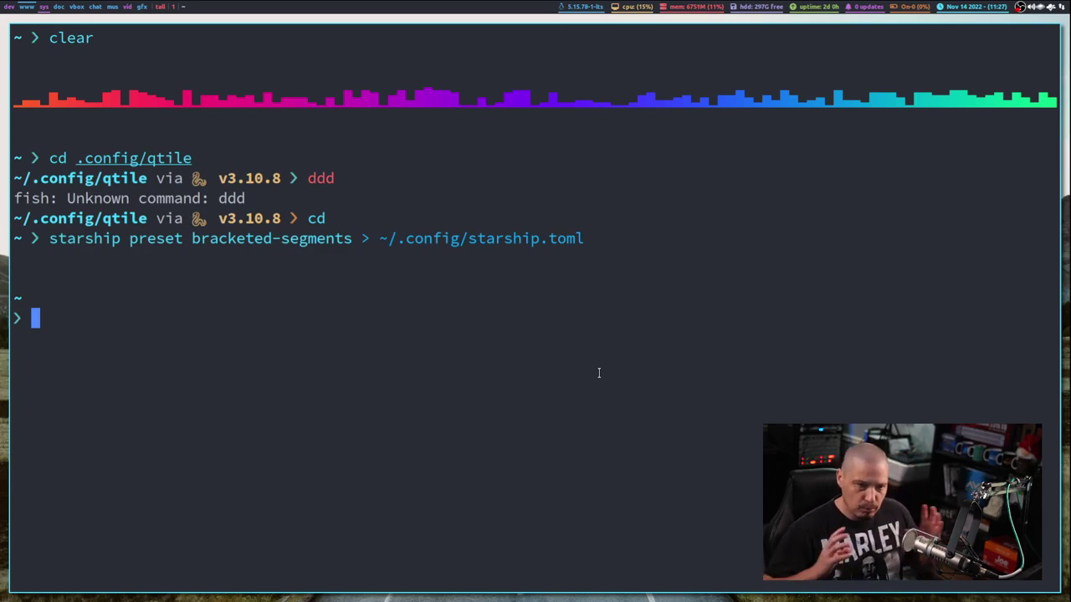
# Enter ~/.config/qtile to show the bracketed [v3.10.8] Python segment, then return to Brave.
pyautogui.write('cd')
pyautogui.press('Right')
pyautogui.press('Return')
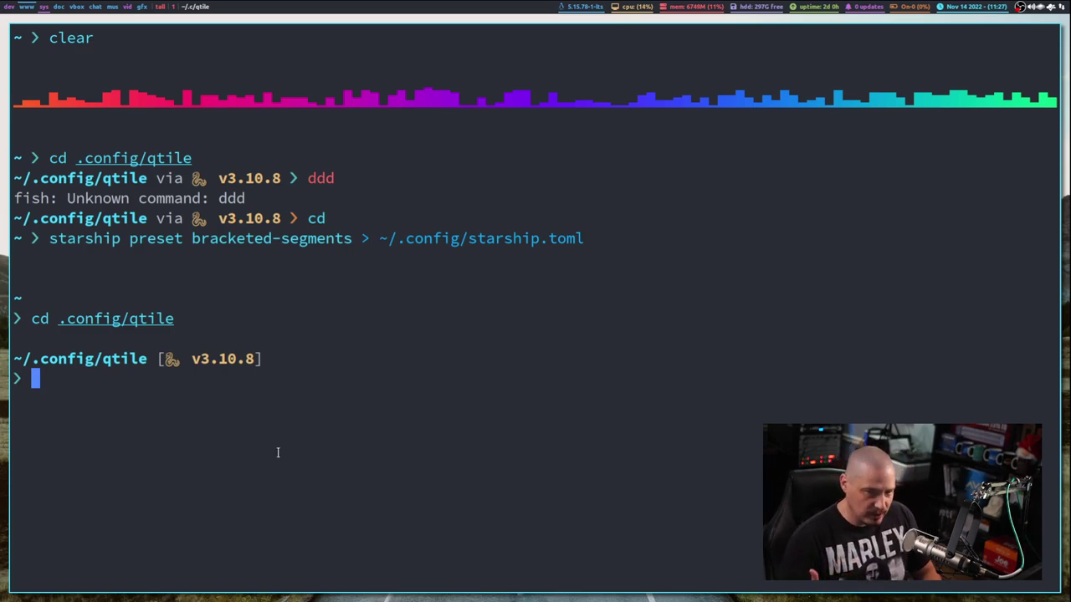
pyautogui.press('super+2')
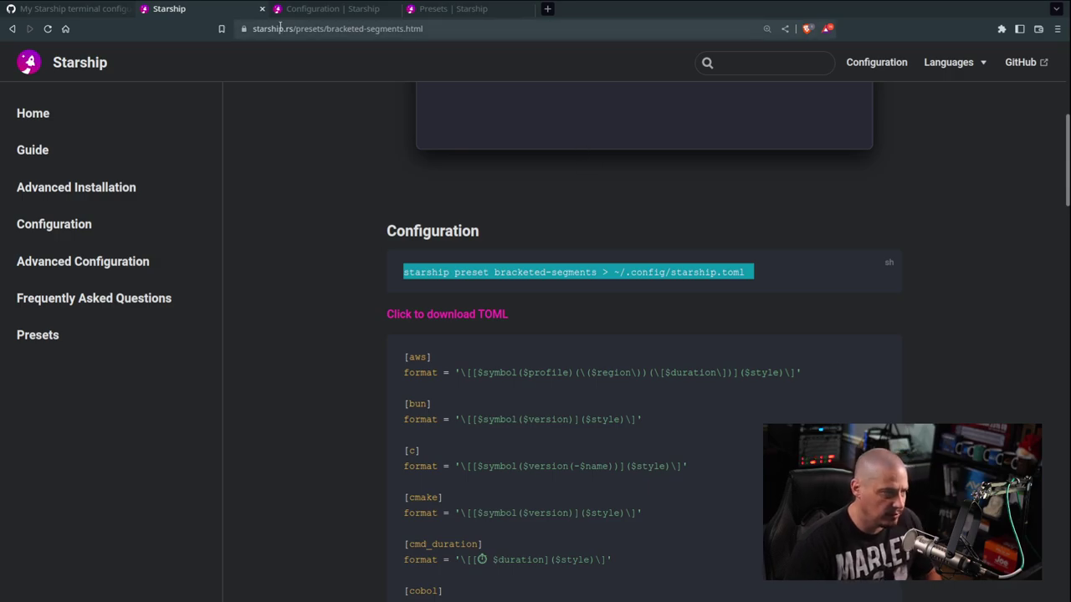
# Go back to the Presets overview and open the Pastel Powerline preset.
pyautogui.click(13, 28)
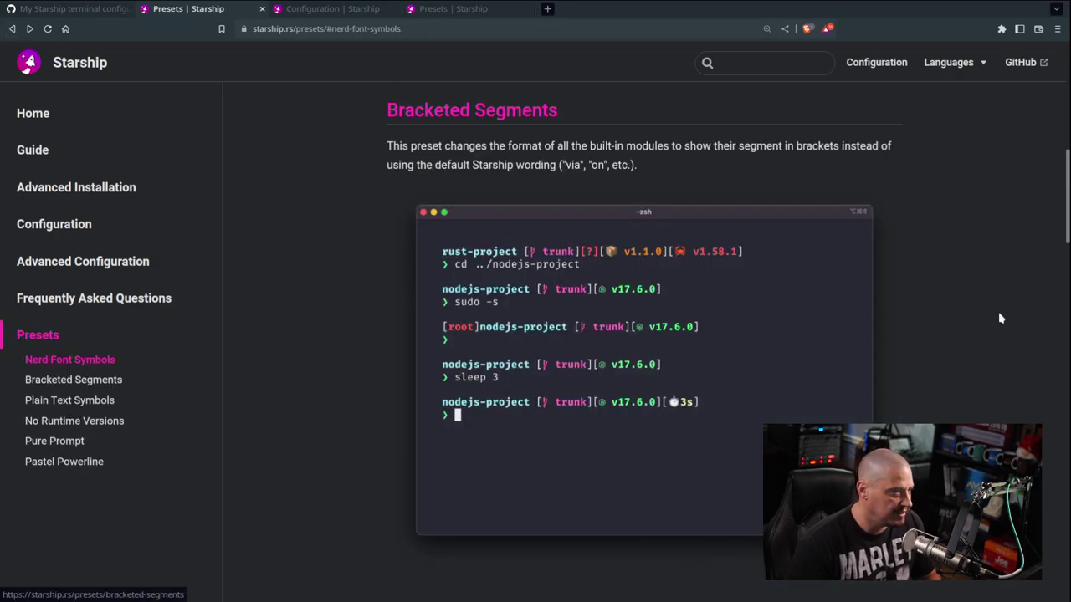
pyautogui.moveTo(1066, 208); pyautogui.dragTo(737, 282)
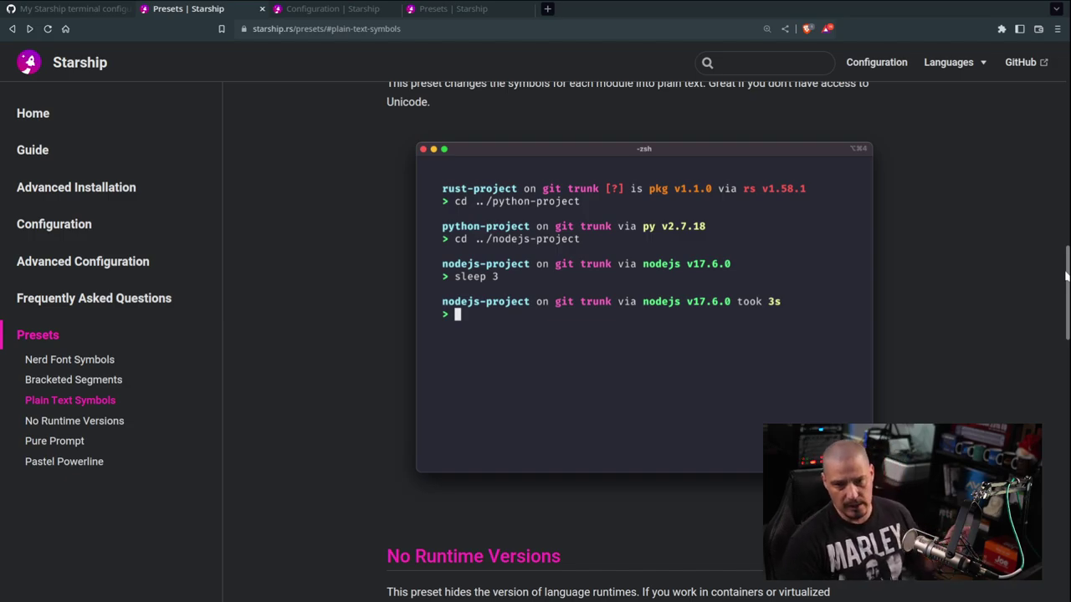
pyautogui.scroll(-4, 1062, 285)
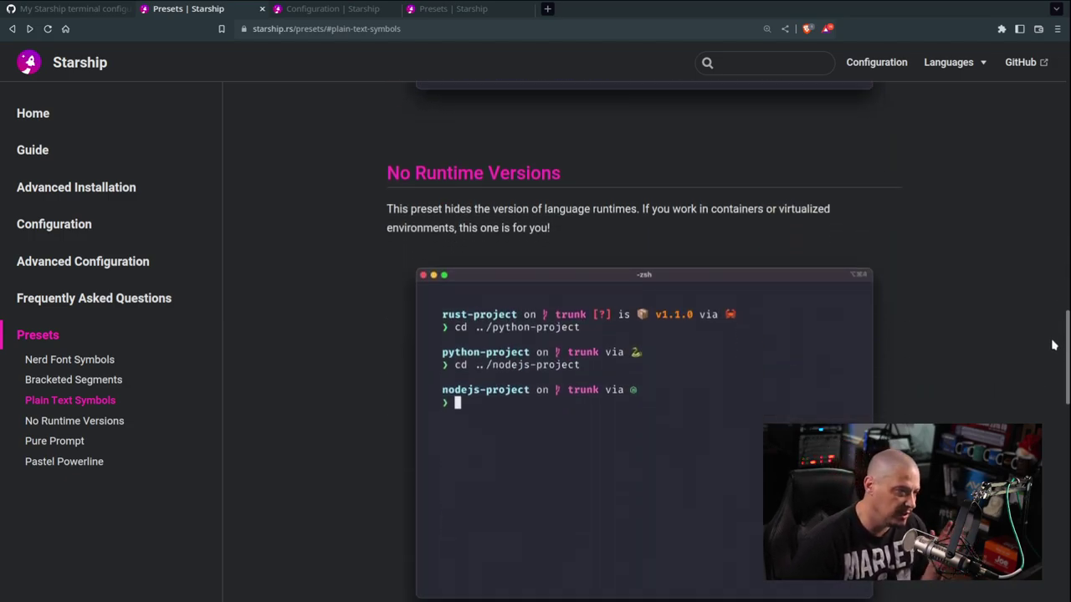
pyautogui.scroll(-5, 1056, 352)
pyautogui.scroll(-2, 1059, 418)
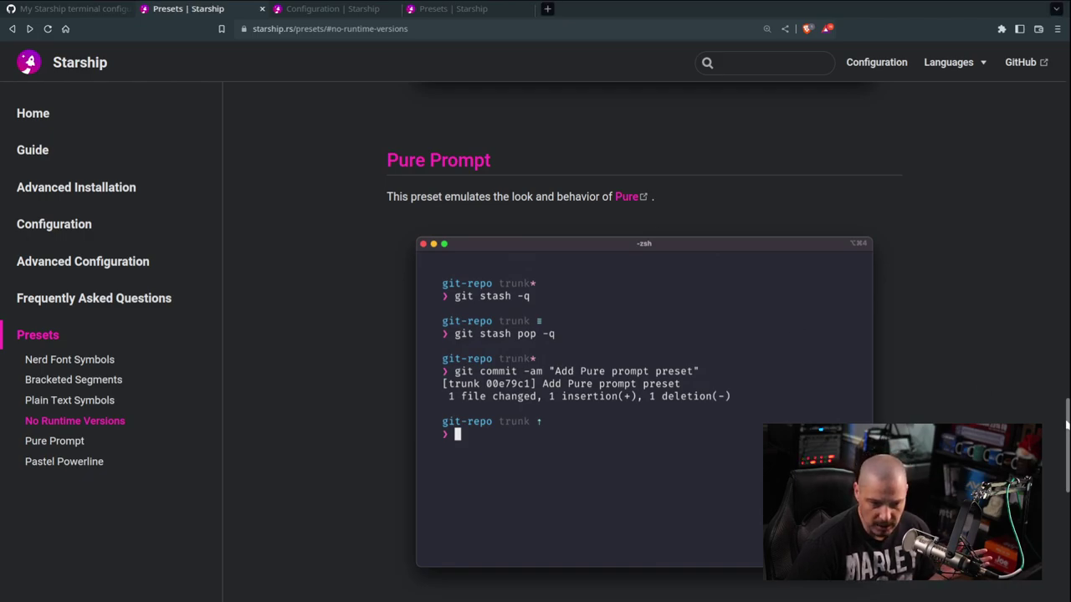
pyautogui.moveTo(1067, 423); pyautogui.dragTo(1062, 514)
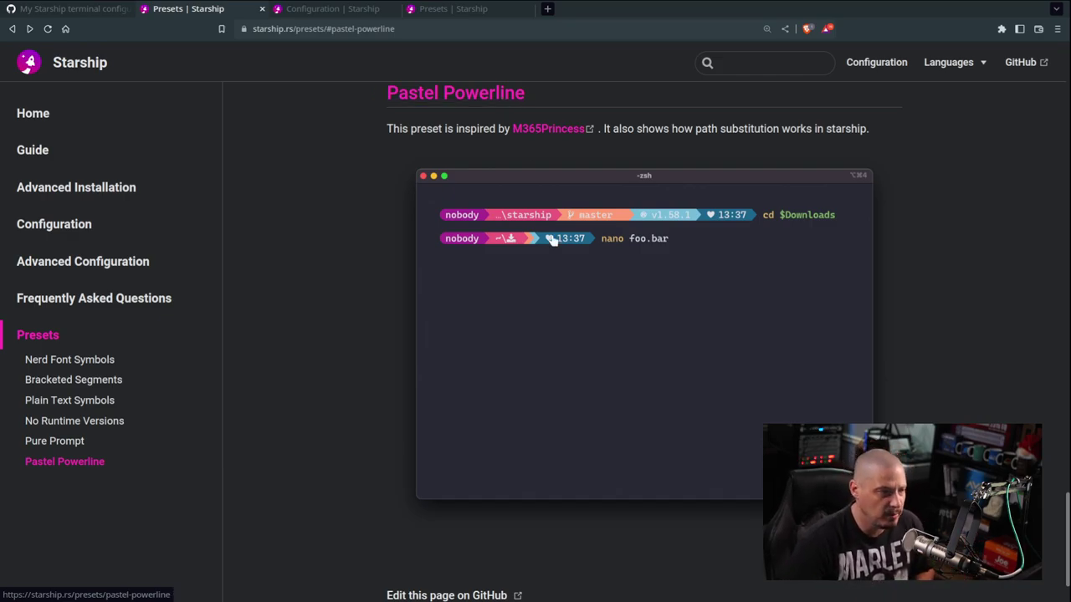
pyautogui.click(465, 98)
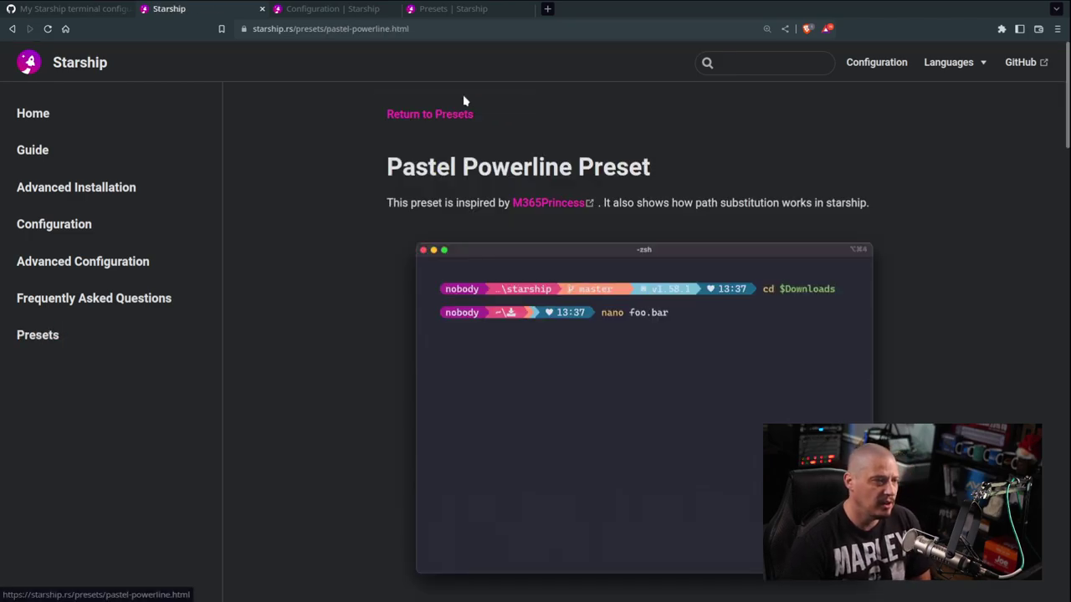
# Copy the 'starship preset pastel-powerline' install command.
pyautogui.scroll(-3, 603, 188)
pyautogui.scroll(-2, 528, 279)
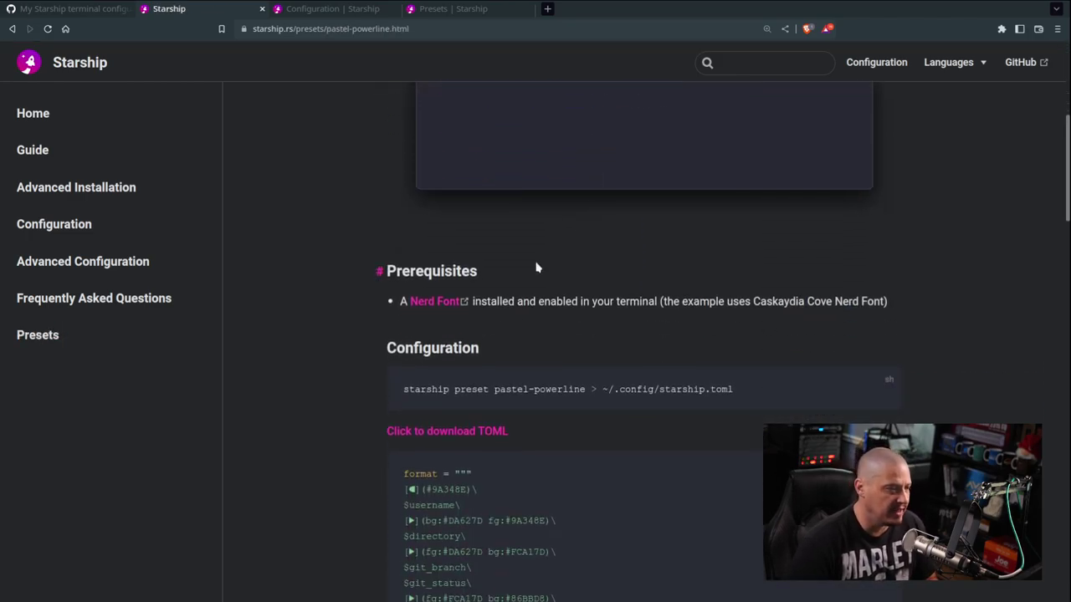
pyautogui.scroll(-1, 557, 272)
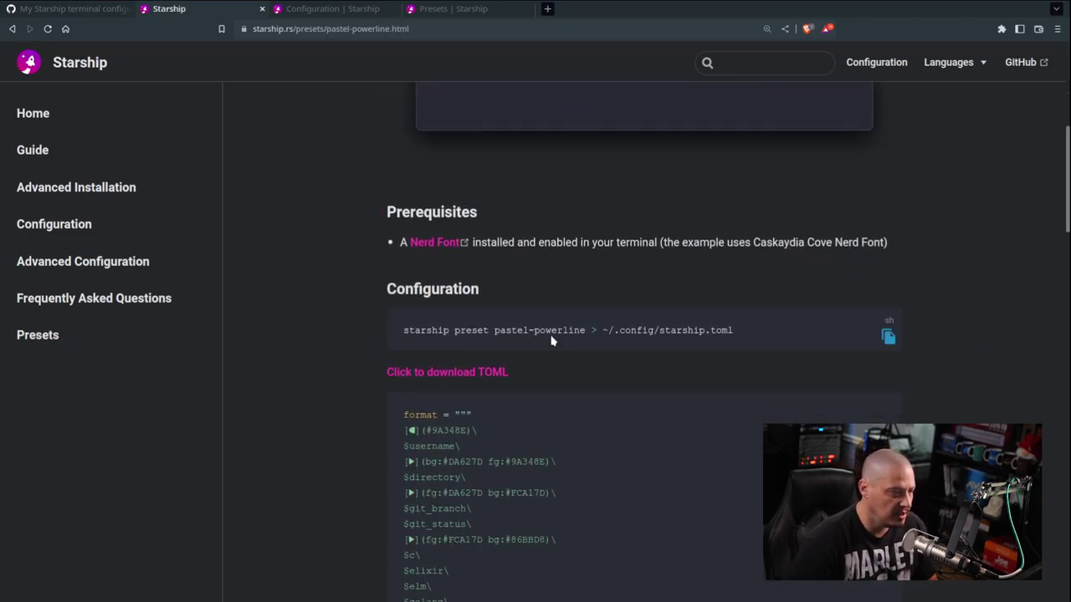
pyautogui.tripleClick(466, 330)
pyautogui.rightClick(468, 329)
pyautogui.click(514, 335)
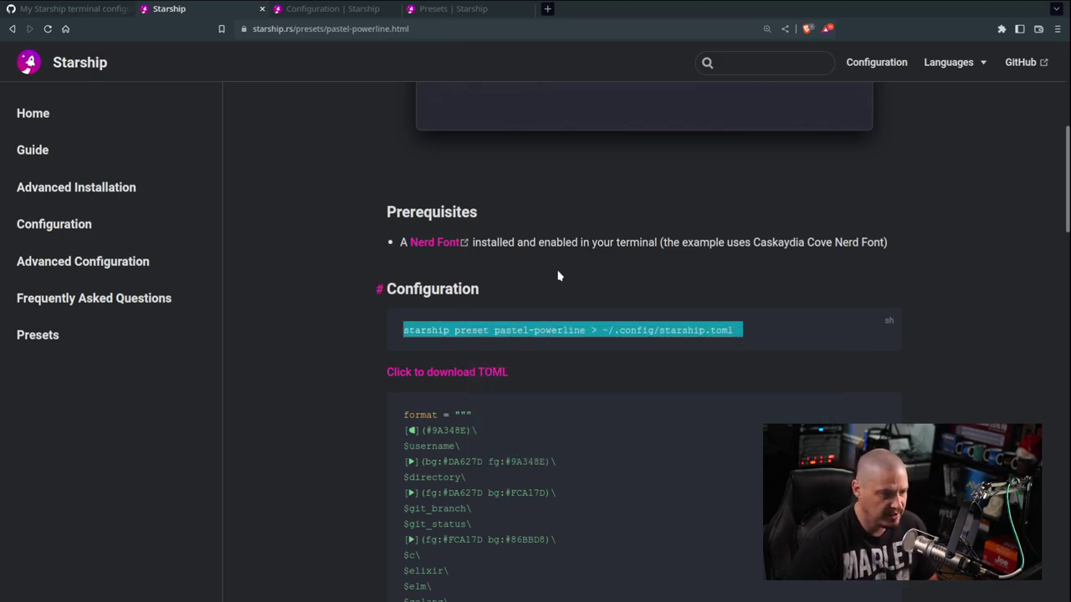
# Run the pastel-powerline preset command, adjust the terminal font size, and clear the screen.
pyautogui.press('super+3')
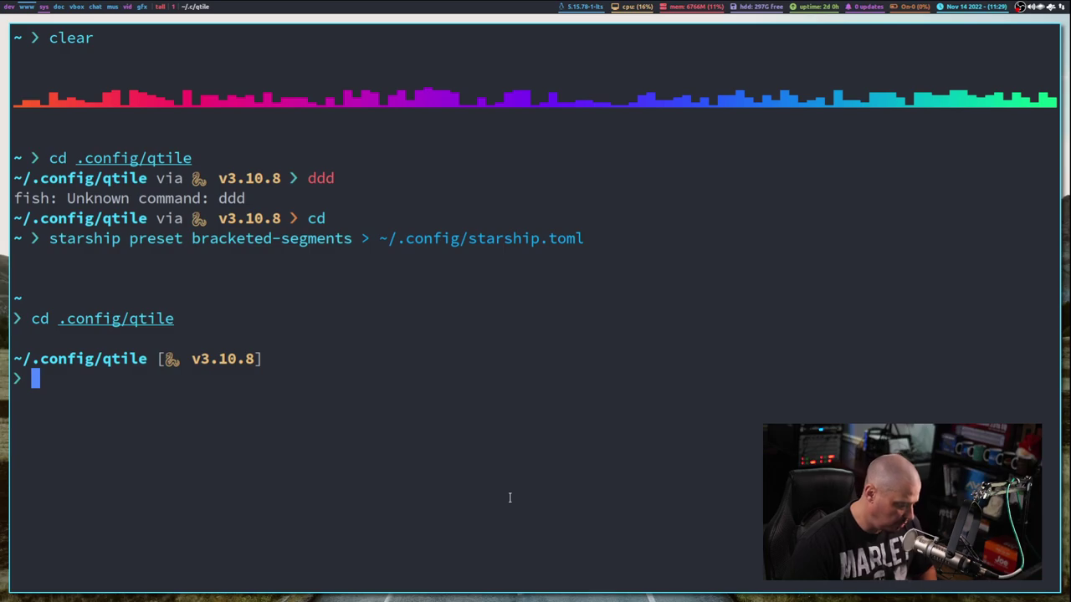
pyautogui.hotkey('ctrl', 'shift', 'v')
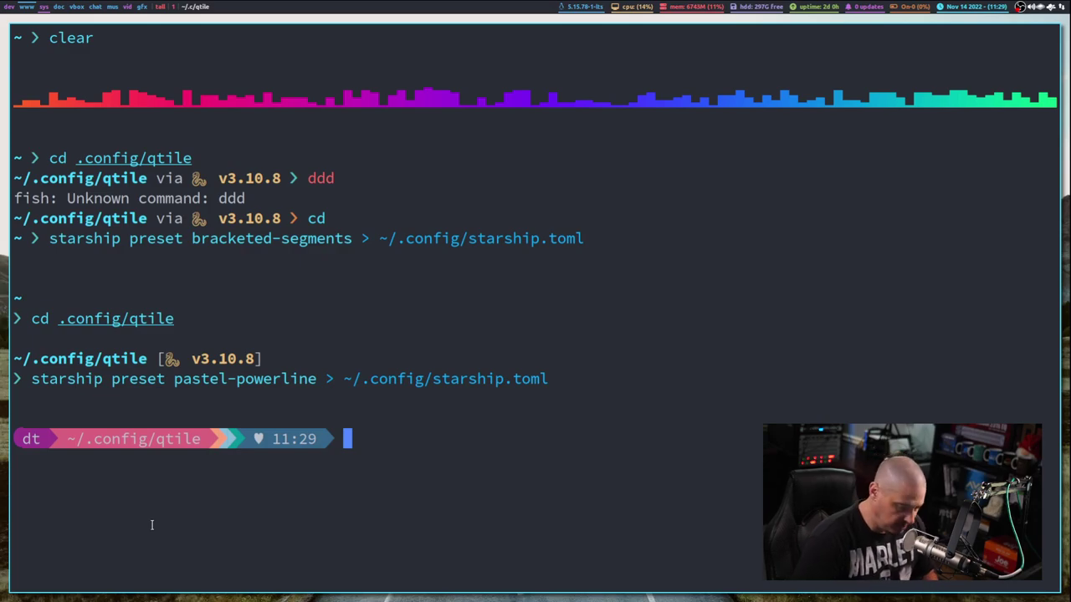
pyautogui.hotkey('ctrl', '-')
pyautogui.hotkey('ctrl', '-')
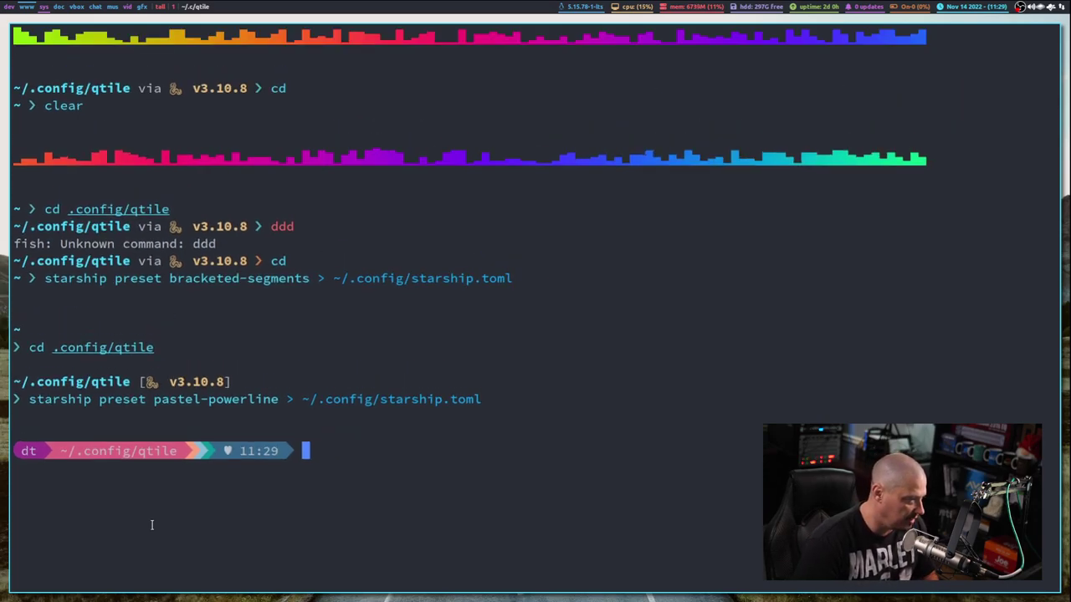
pyautogui.hotkey('ctrl', '-')
pyautogui.hotkey('ctrl', '-')
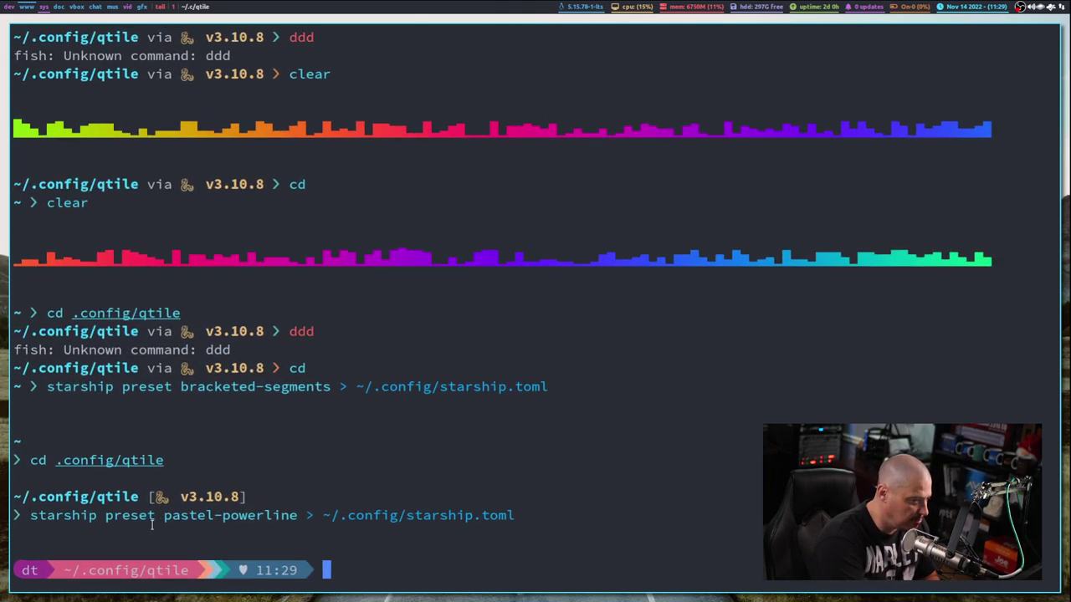
pyautogui.hotkey('ctrl', '+')
pyautogui.hotkey('ctrl', '+')
pyautogui.hotkey('ctrl', '+')
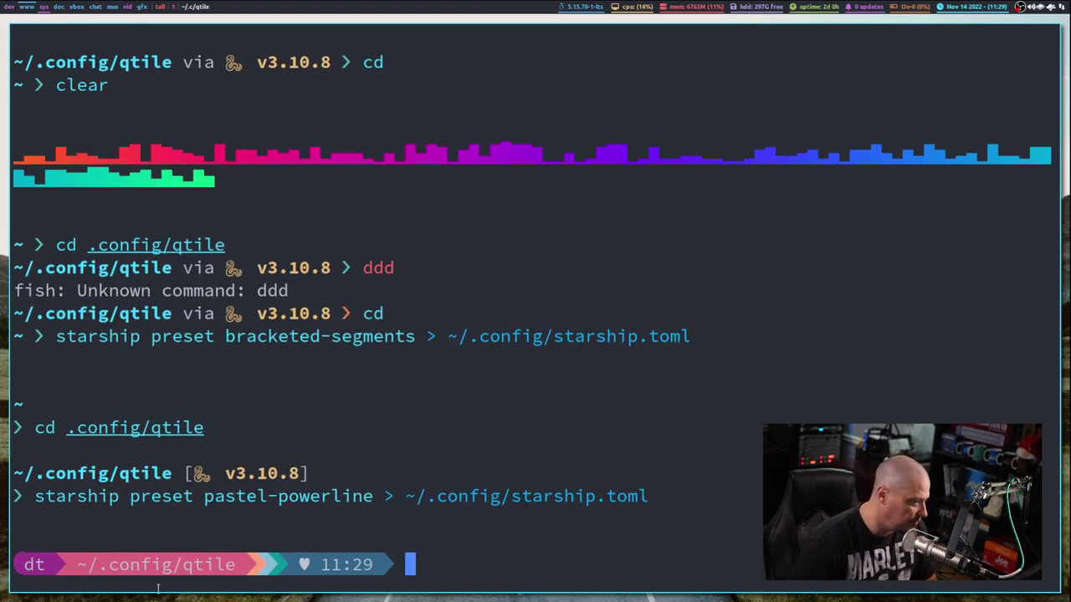
pyautogui.write('clear')
pyautogui.press('Return')
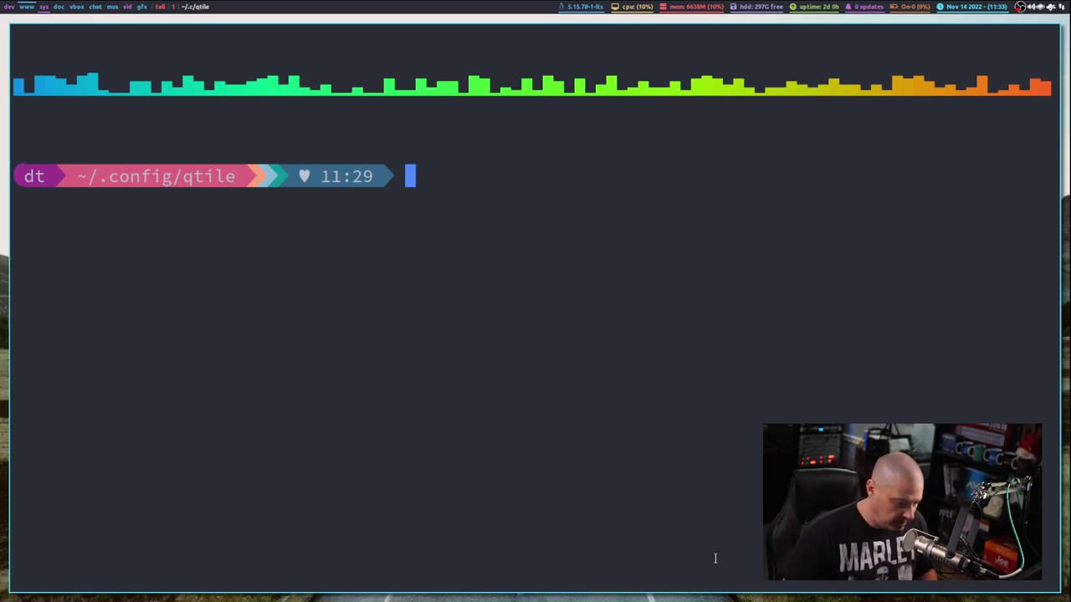
# Scroll to the end of the starship.toml Gist and select its configuration code.
pyautogui.press('super+2')
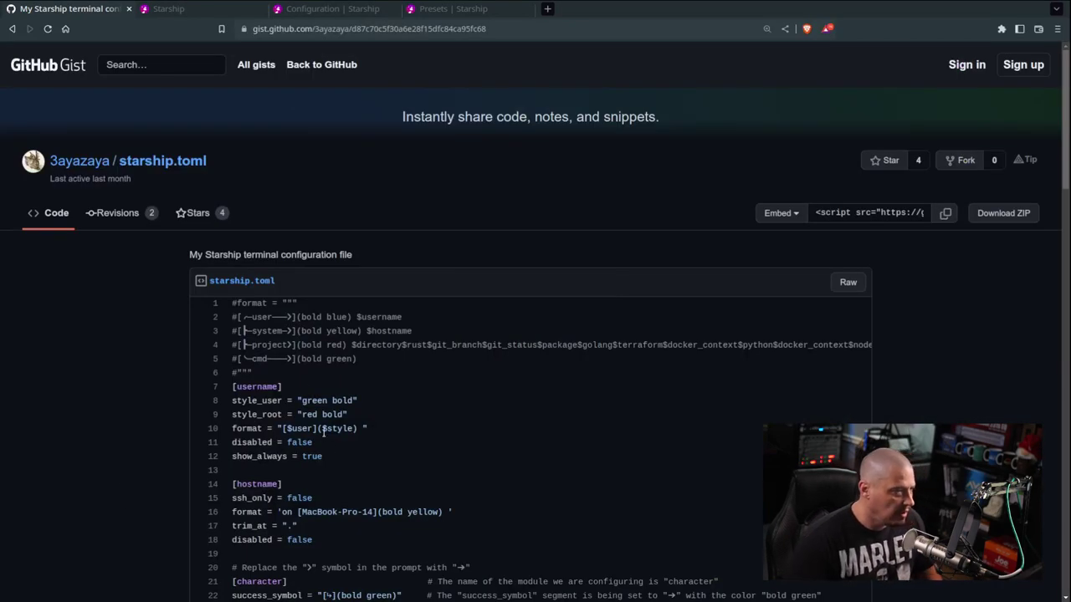
pyautogui.scroll(-5, 693, 439)
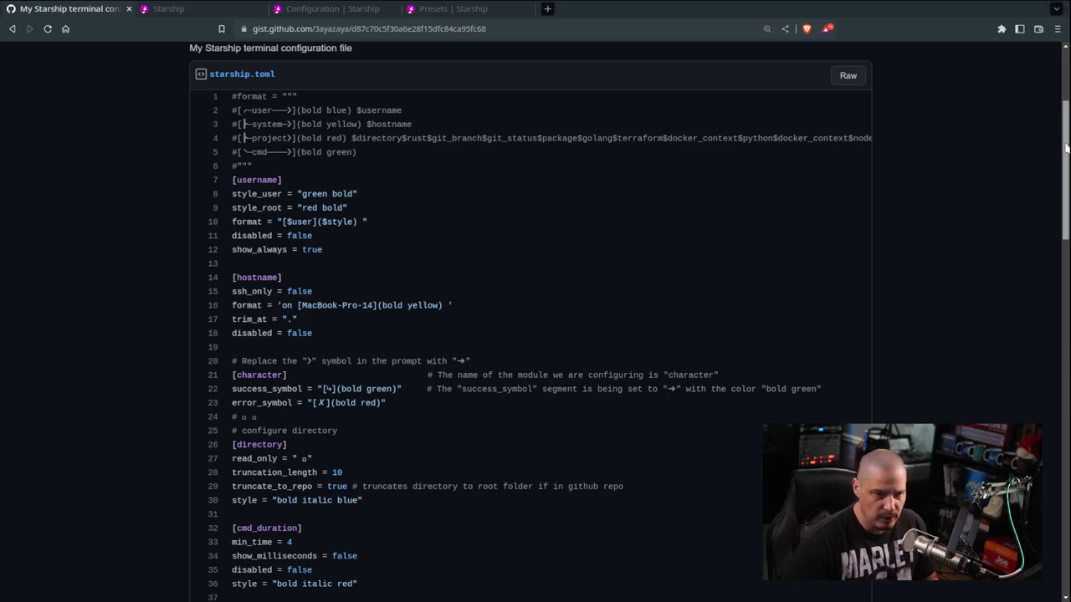
pyautogui.moveTo(1065, 148); pyautogui.dragTo(1061, 502)
pyautogui.moveTo(411, 412); pyautogui.dragTo(228, 82)
pyautogui.hotkey('alt', 'Tab')
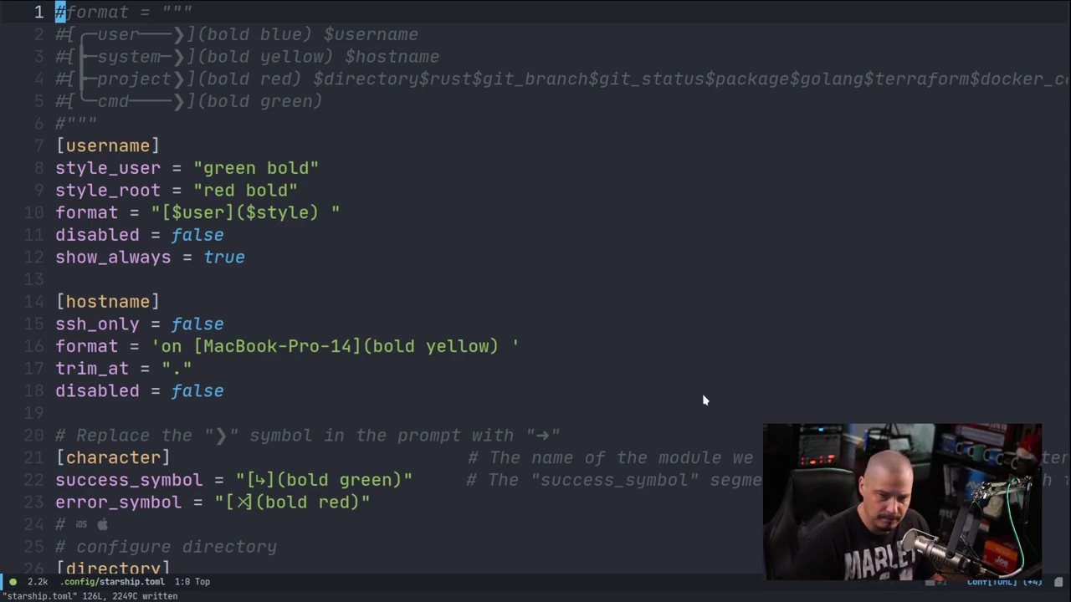
# Cancel the Emacs command prompt and clear the terminal to show the Gist-based prompt.
pyautogui.write(':')
pyautogui.press('Escape')
pyautogui.press('super+3')
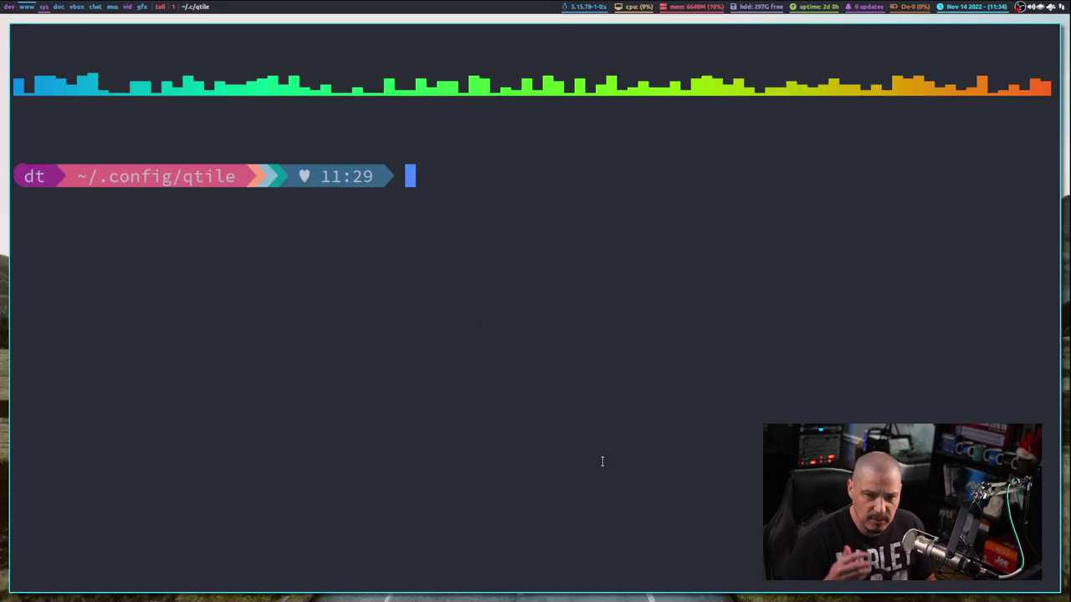
pyautogui.write('clear')
pyautogui.press('Return')
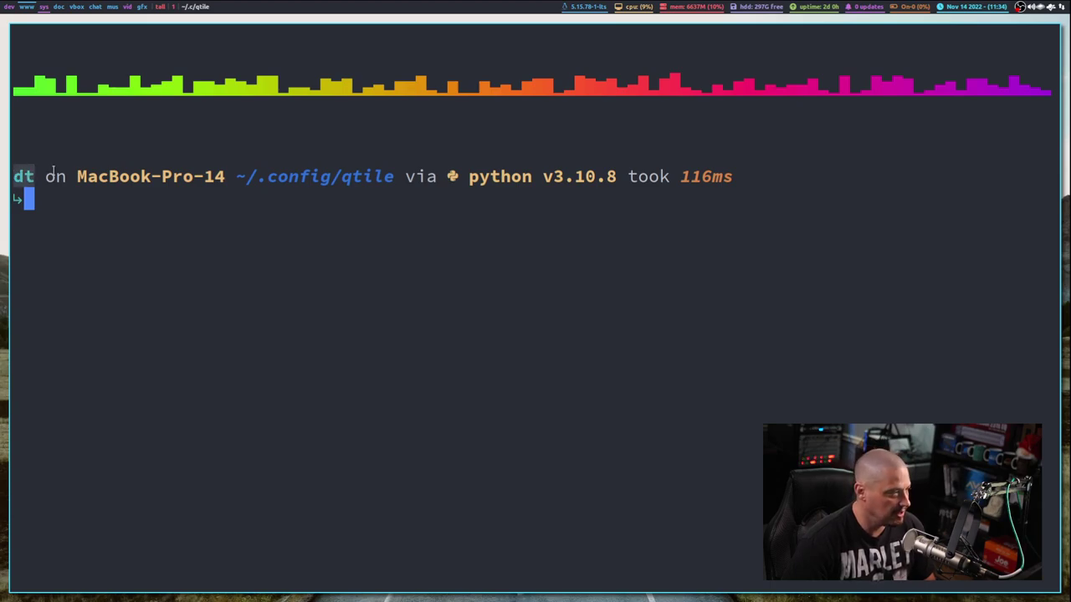
# Highlight the MacBook-Pro-14 host, ~/.config/qtile path and python v3.10.8 prompt segments.
pyautogui.moveTo(80, 176); pyautogui.dragTo(226, 177)
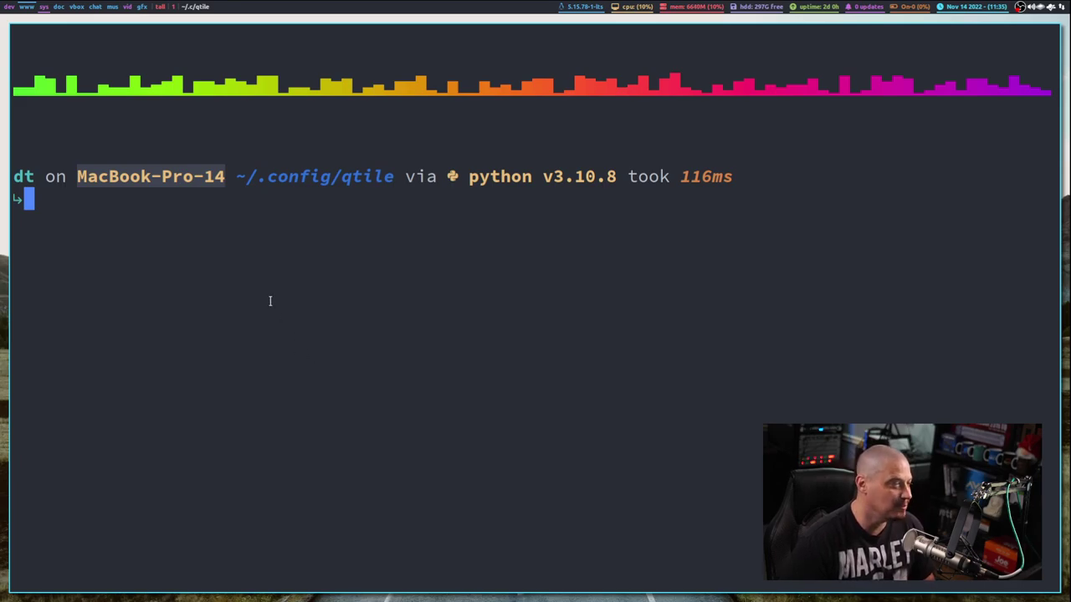
pyautogui.click(249, 183)
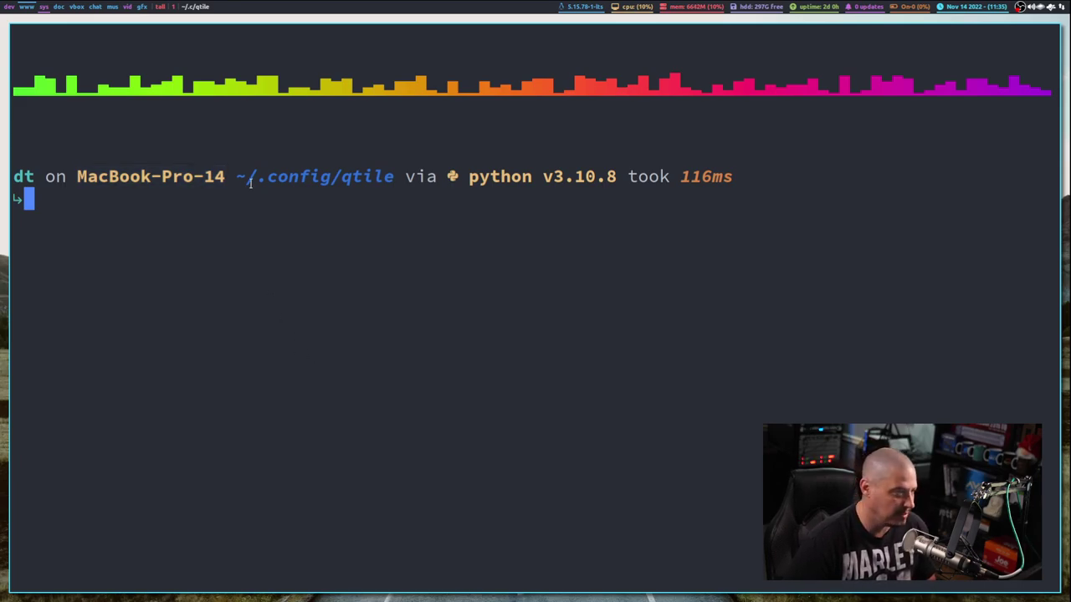
pyautogui.moveTo(232, 176); pyautogui.dragTo(391, 180)
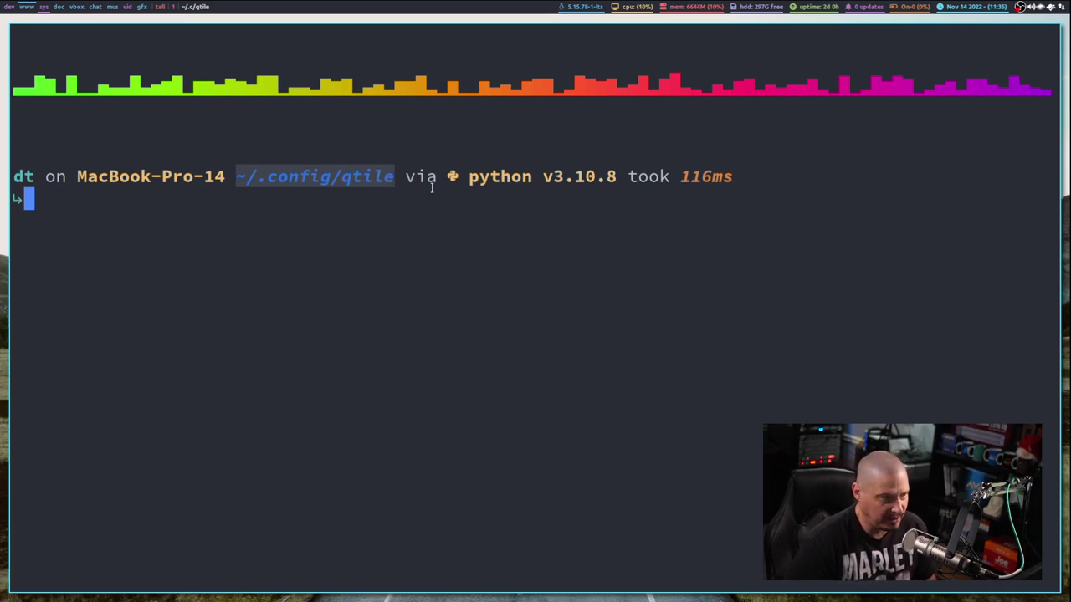
pyautogui.click(432, 186)
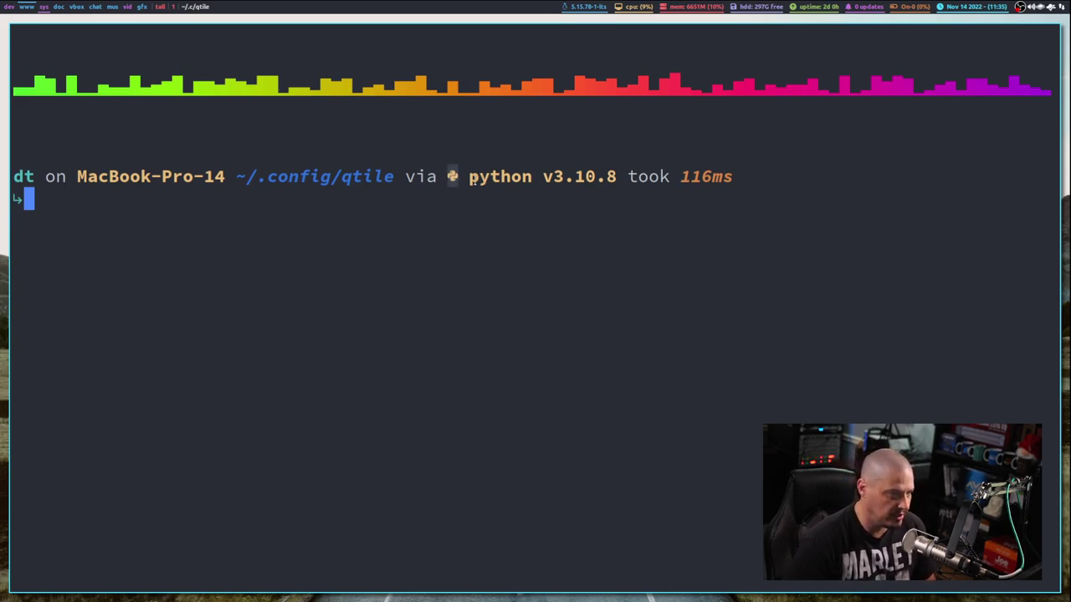
pyautogui.moveTo(469, 176); pyautogui.dragTo(617, 177)
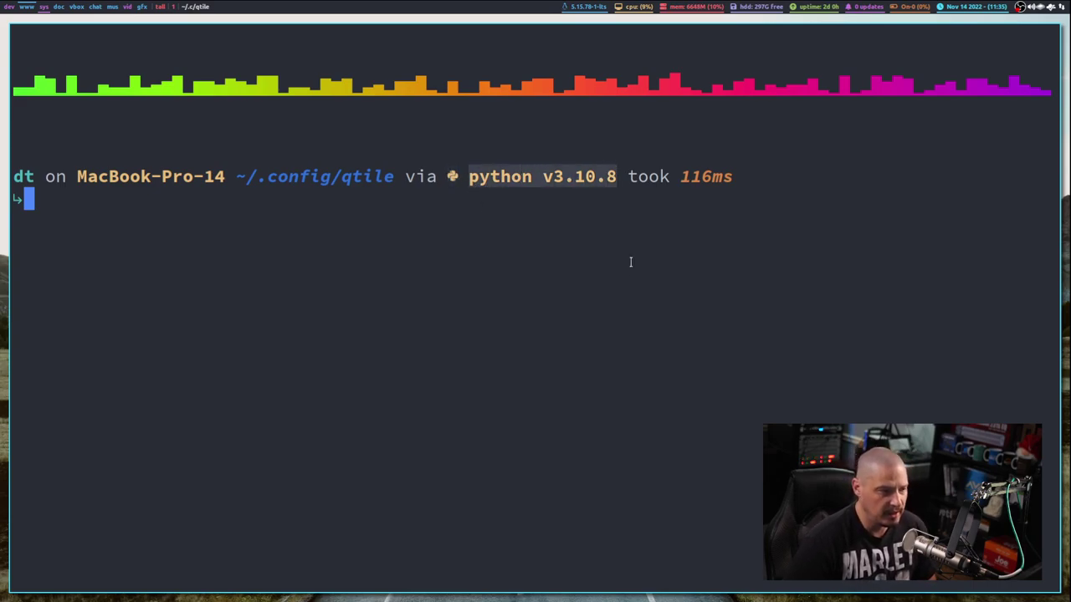
pyautogui.click(641, 182)
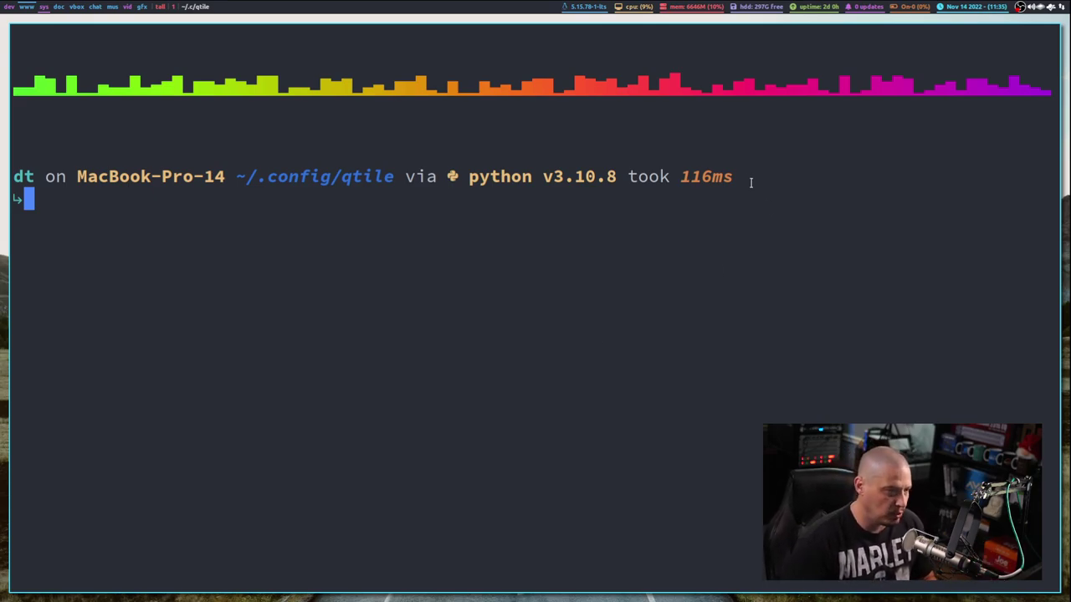
pyautogui.moveTo(738, 175); pyautogui.dragTo(756, 173)
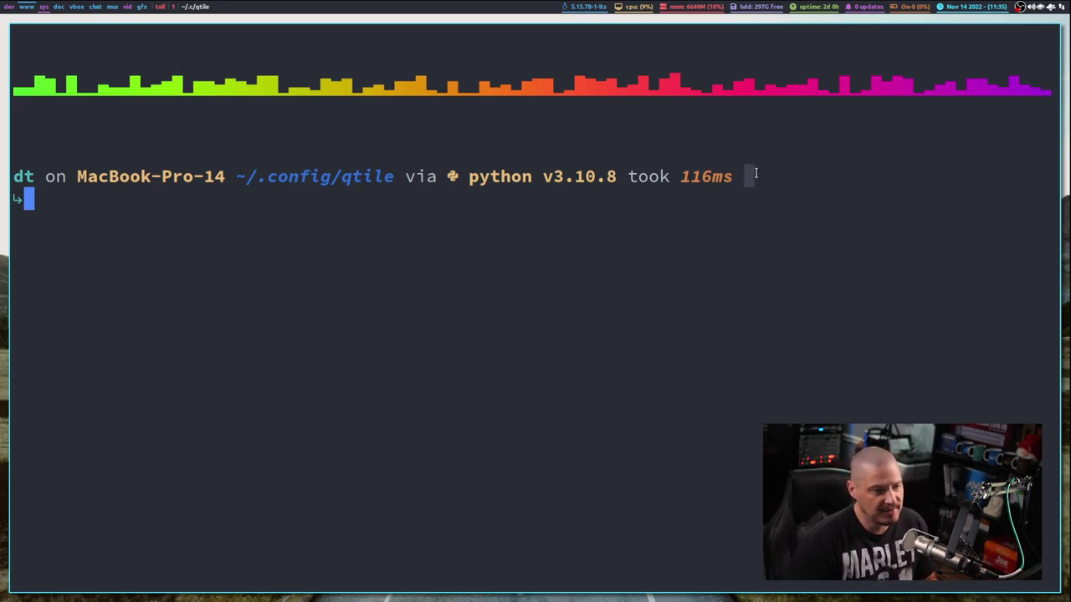
pyautogui.click(25, 198)
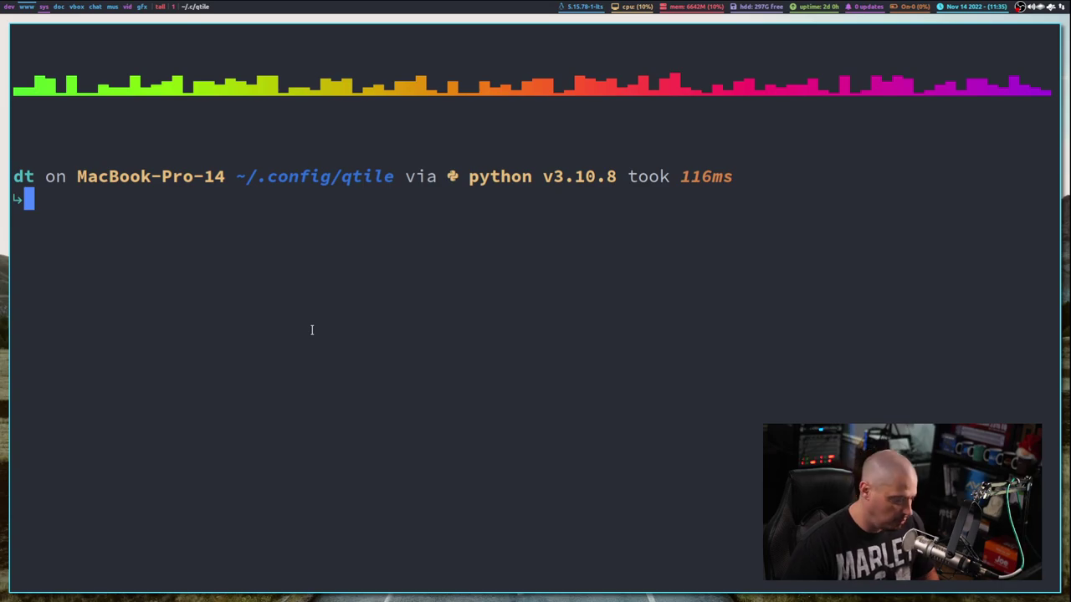
# In starship.toml, replace MacBook-Pro-14 with $hostname on the hostname format line and save.
pyautogui.press('super+2')
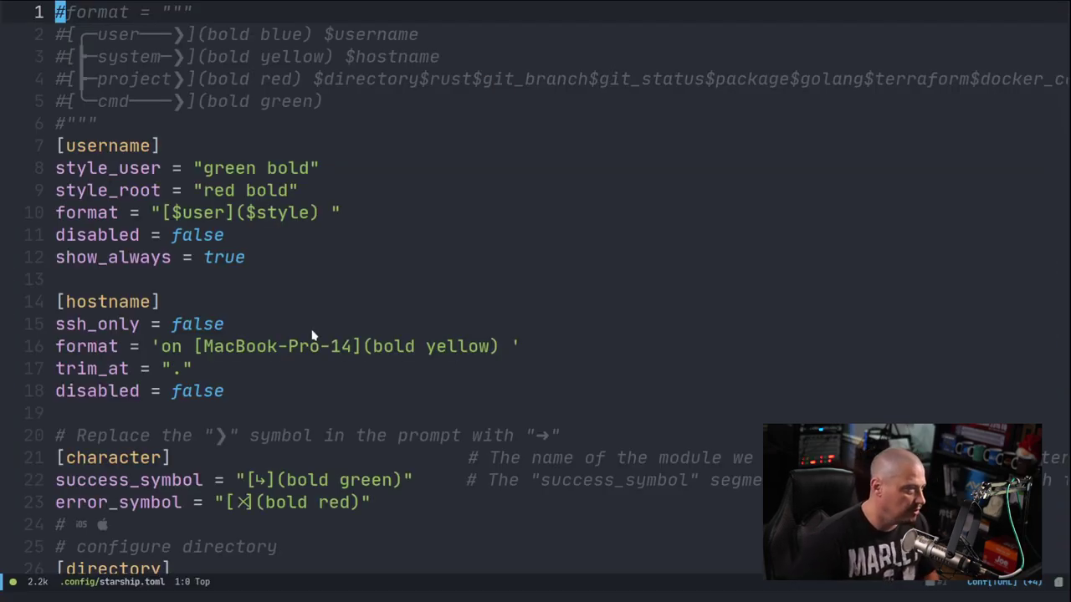
pyautogui.press('j')
pyautogui.press('j')
pyautogui.press('}')
pyautogui.press('j')
pyautogui.press('j')
pyautogui.press('j')
pyautogui.press('l')
pyautogui.press('l')
pyautogui.press('l')
pyautogui.press('l')
pyautogui.press('l')
pyautogui.press('l')
pyautogui.press('l')
pyautogui.press('l')
pyautogui.press('l')
pyautogui.press('l')
pyautogui.press('l')
pyautogui.press('l')
pyautogui.press('l')
pyautogui.press('l')
pyautogui.press('l')
pyautogui.press('l')
pyautogui.press('l')
pyautogui.press('l')
pyautogui.press('l')
pyautogui.press('l')
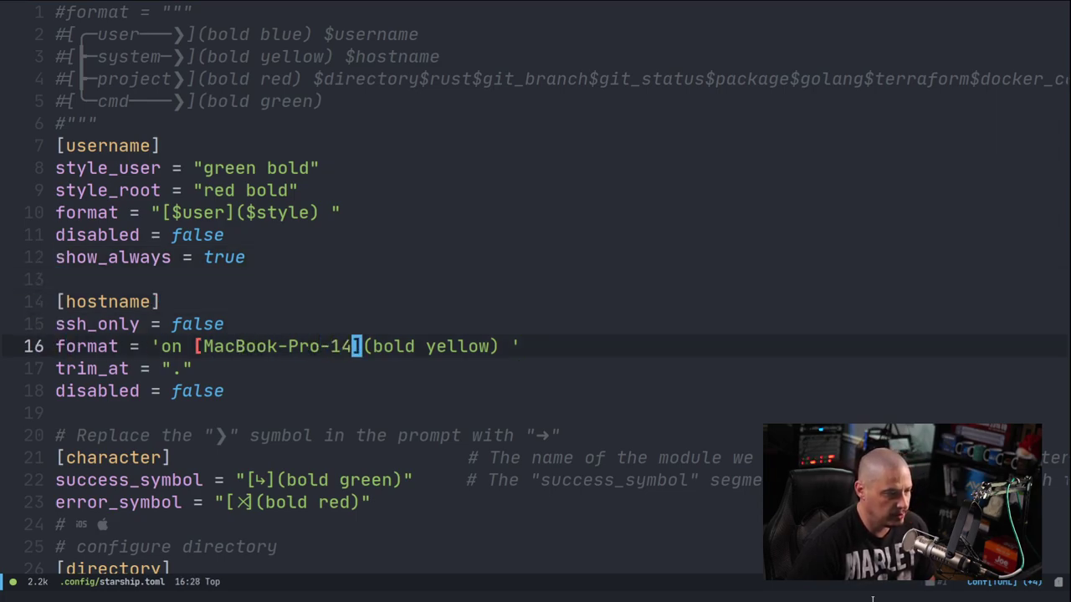
pyautogui.press('i')
pyautogui.press('BackSpace')
pyautogui.press('BackSpace')
pyautogui.press('BackSpace')
pyautogui.press('BackSpace')
pyautogui.press('BackSpace')
pyautogui.press('BackSpace')
pyautogui.press('BackSpace')
pyautogui.press('BackSpace')
pyautogui.press('BackSpace')
pyautogui.press('BackSpace')
pyautogui.press('BackSpace')
pyautogui.press('BackSpace')
pyautogui.press('BackSpace')
pyautogui.press('BackSpace')
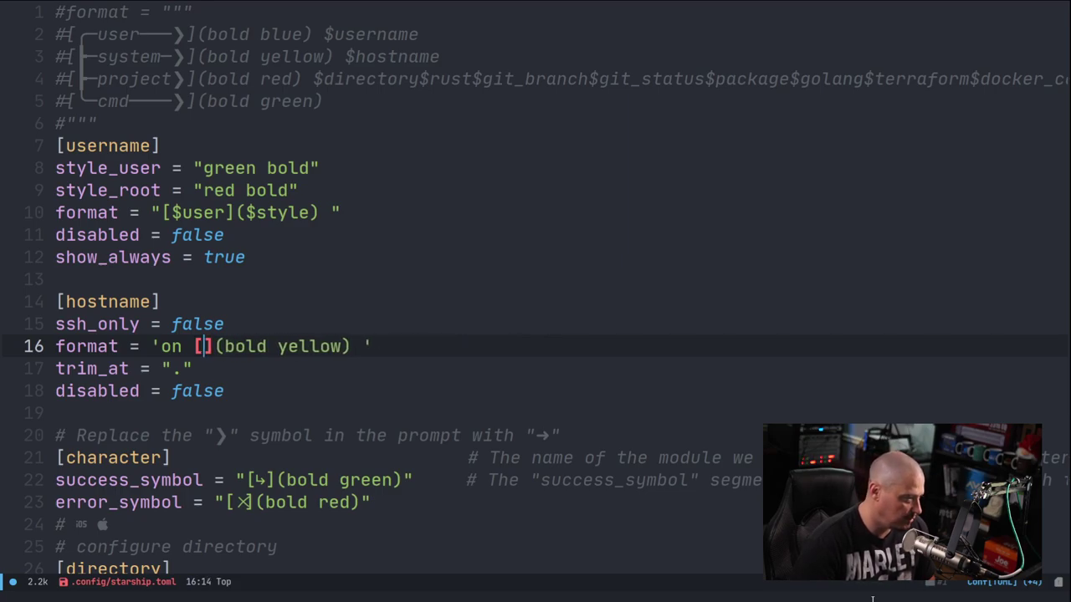
pyautogui.write('$hostn')
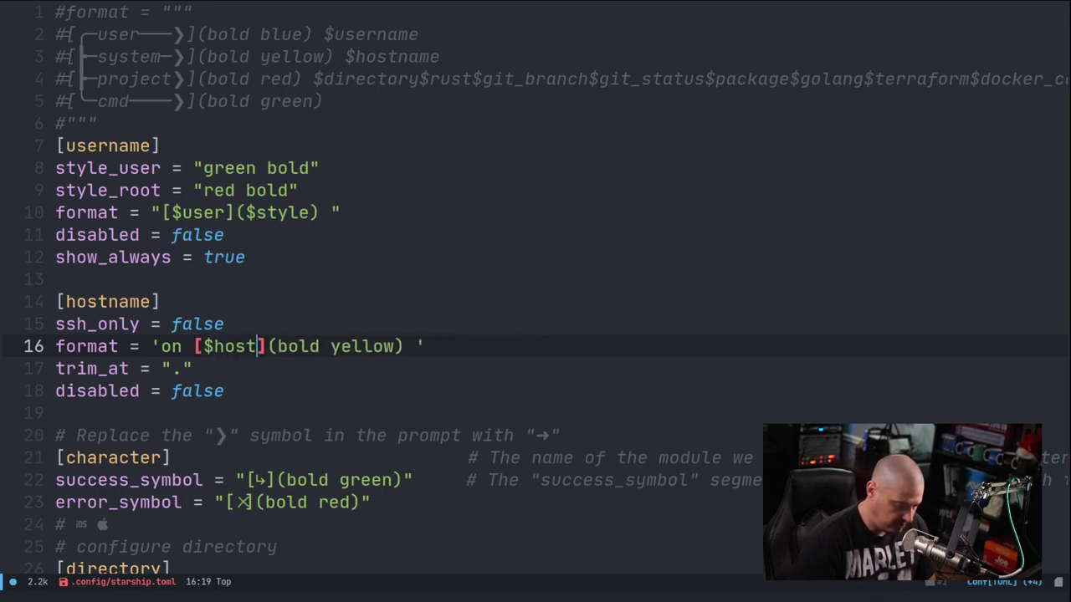
pyautogui.write('ame')
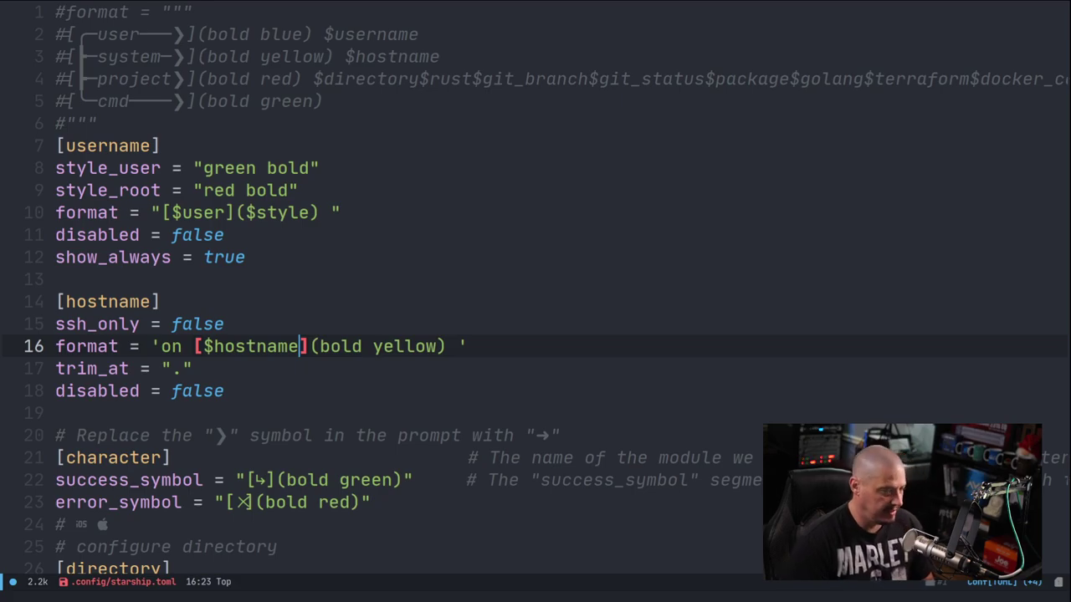
pyautogui.press('Escape')
pyautogui.write(':w')
pyautogui.press('Return')
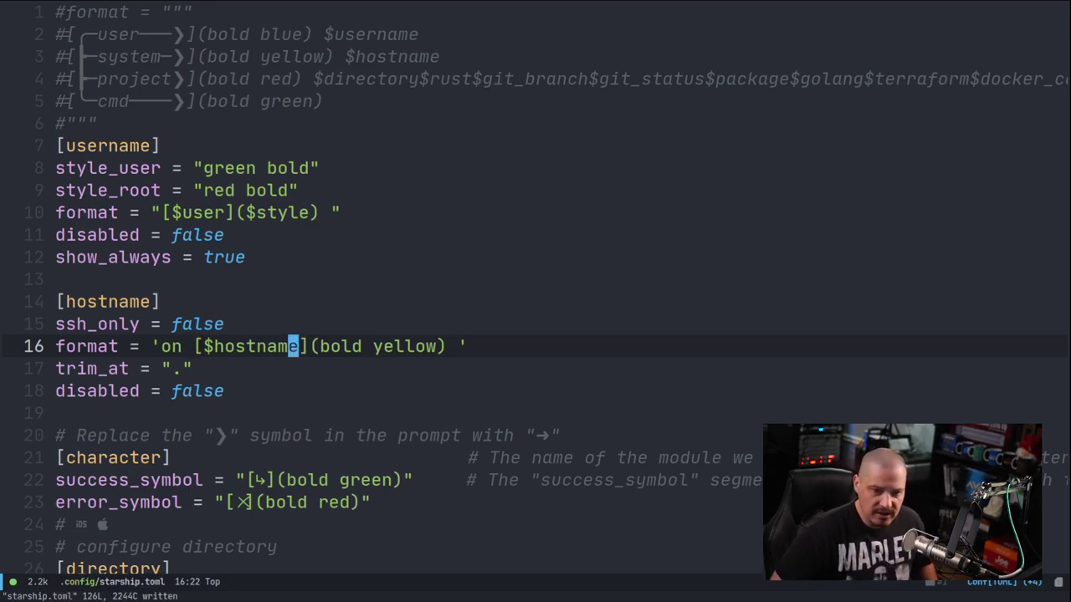
# Clear the terminal and highlight the new arcolinux hostname in the prompt.
pyautogui.press('super+3')
pyautogui.write('clear')
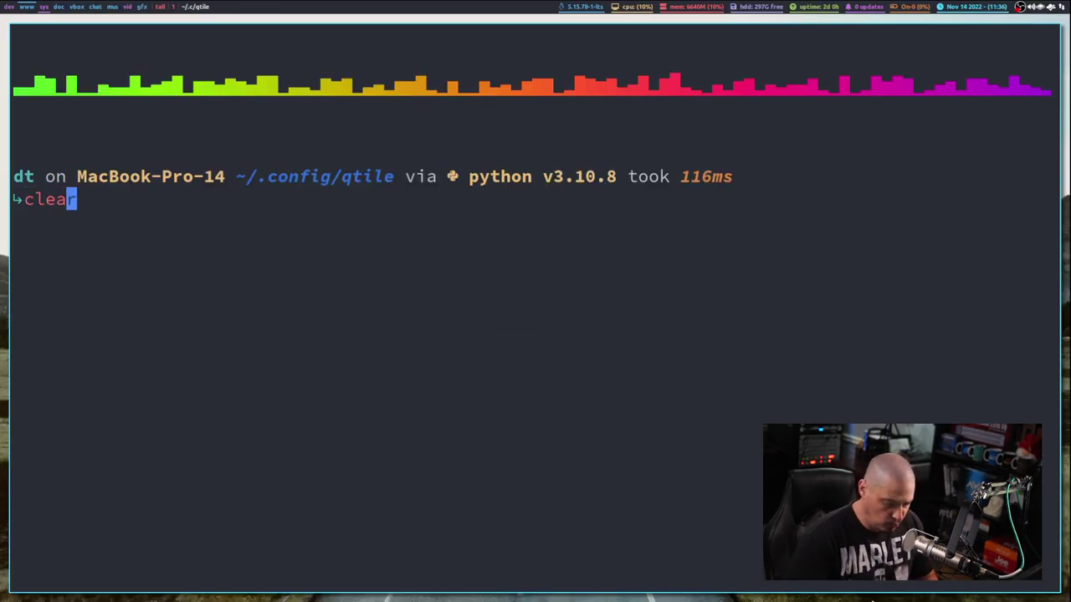
pyautogui.press('Return')
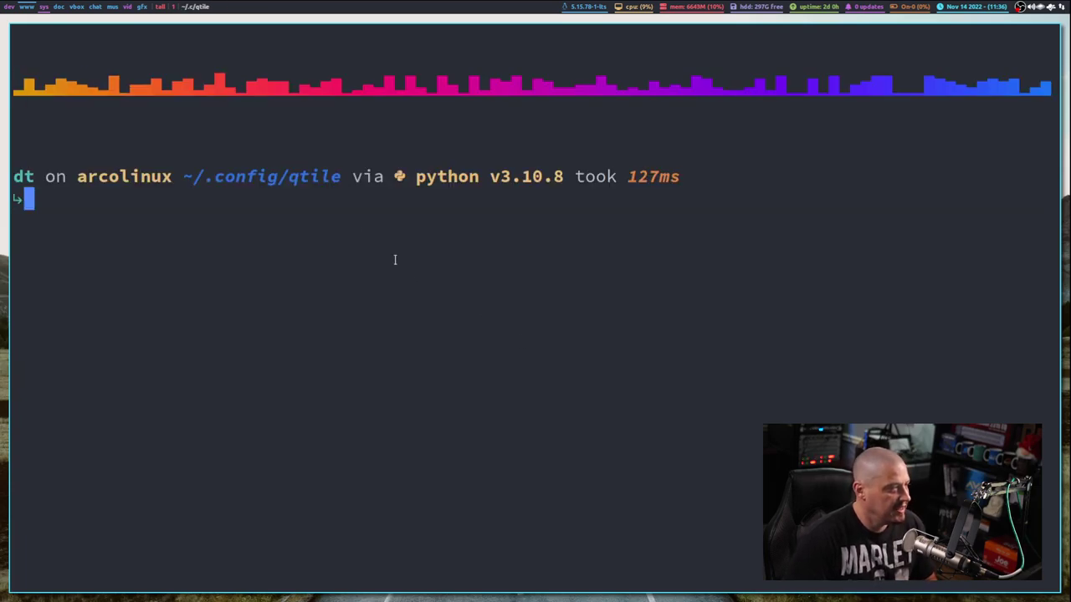
pyautogui.moveTo(75, 177); pyautogui.dragTo(175, 177)
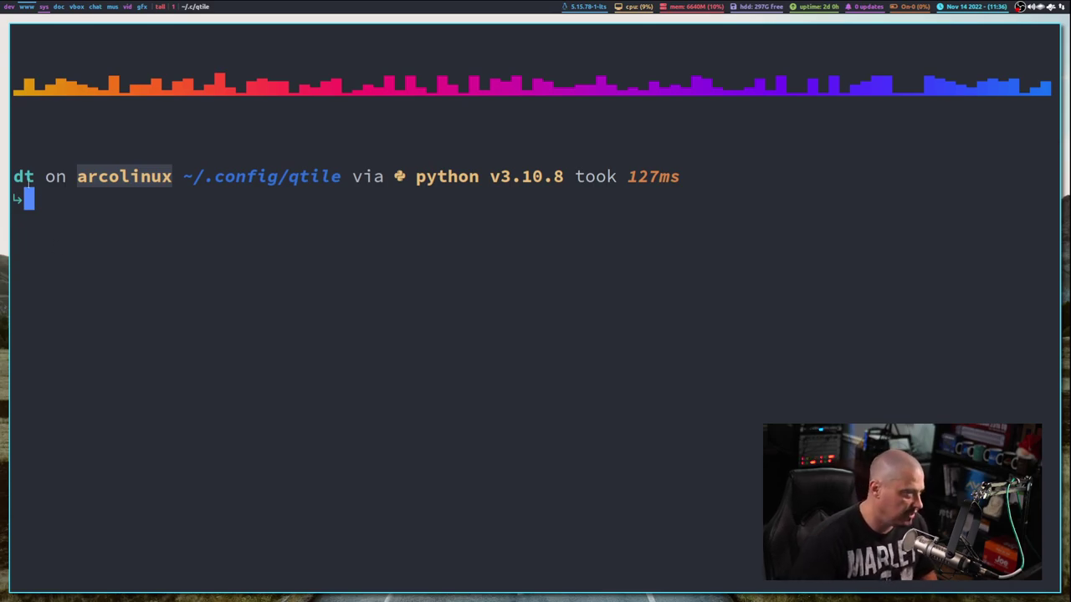
# Copy the → arrow from the symbol comment on line 20 of starship.toml.
pyautogui.click(29, 181)
pyautogui.press('super+2')
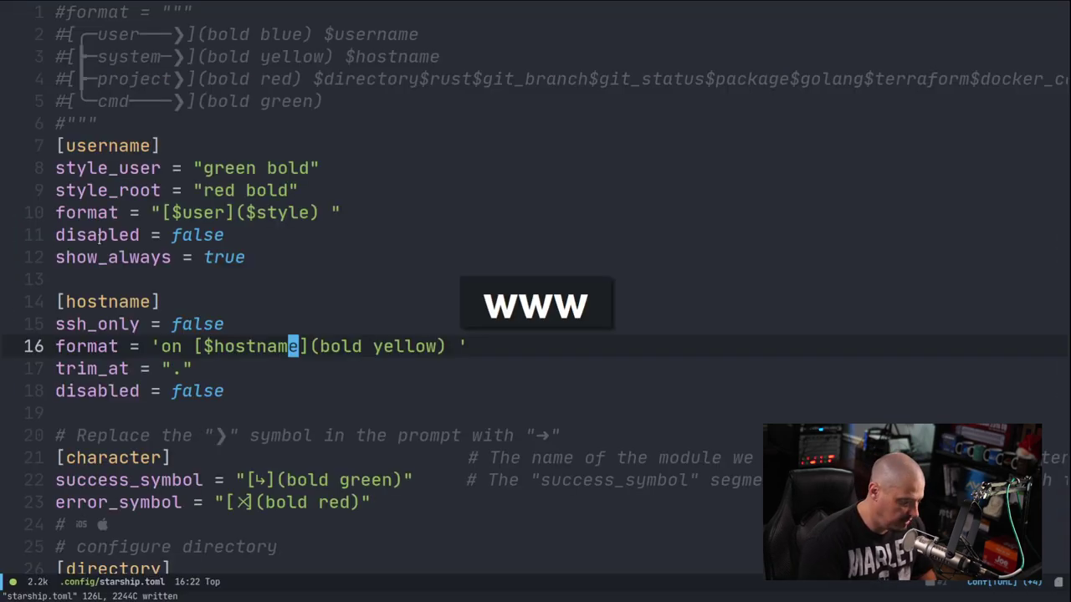
pyautogui.press('j')
pyautogui.press('j')
pyautogui.press('j')
pyautogui.press('j')
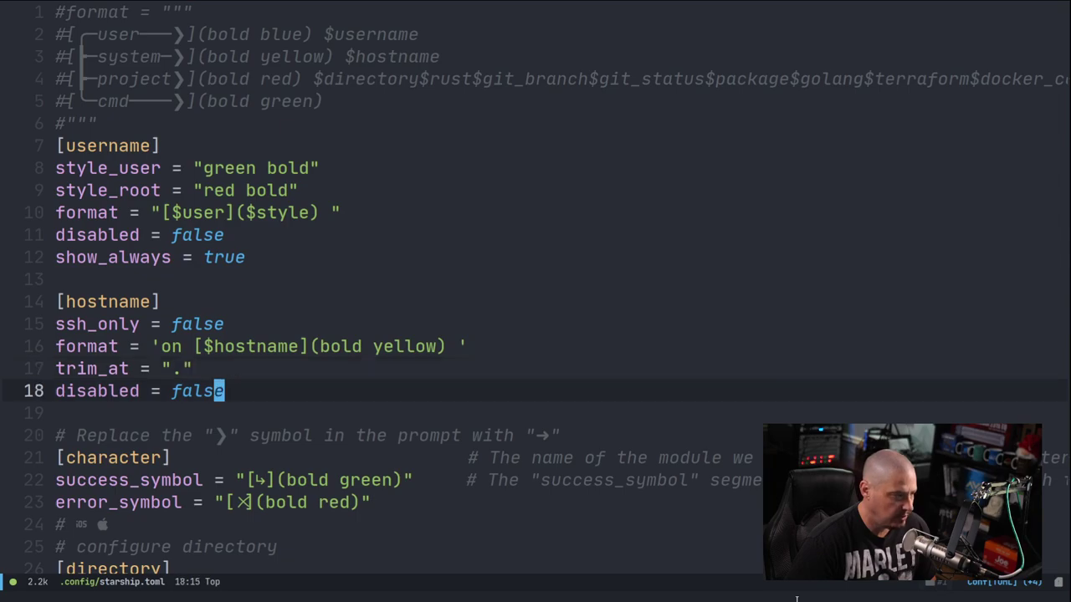
pyautogui.press('h')
pyautogui.press('h')
pyautogui.press('h')
pyautogui.press('h')
pyautogui.press('h')
pyautogui.press('h')
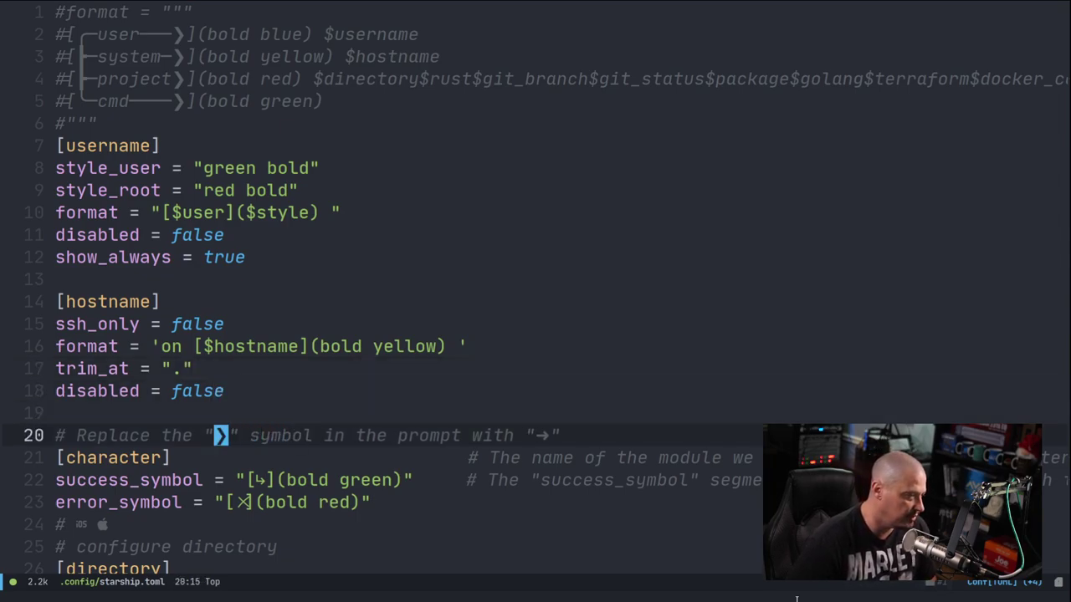
pyautogui.press('w')
pyautogui.press('w')
pyautogui.press('w')
pyautogui.press('w')
pyautogui.press('w')
pyautogui.press('w')
pyautogui.press('l')
pyautogui.press('h')
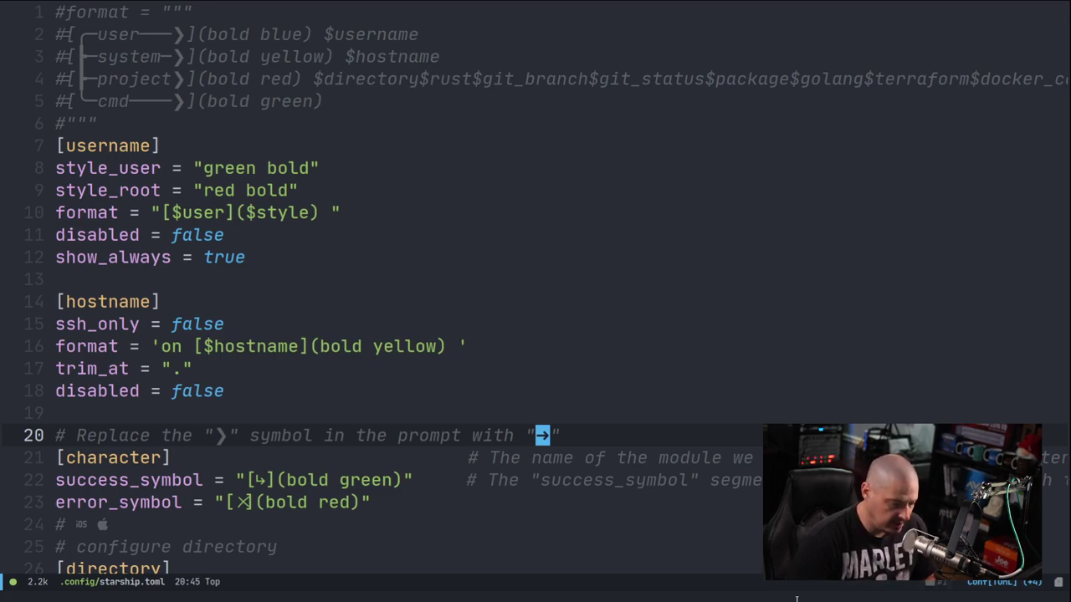
pyautogui.hotkey('ctrl', 'v')
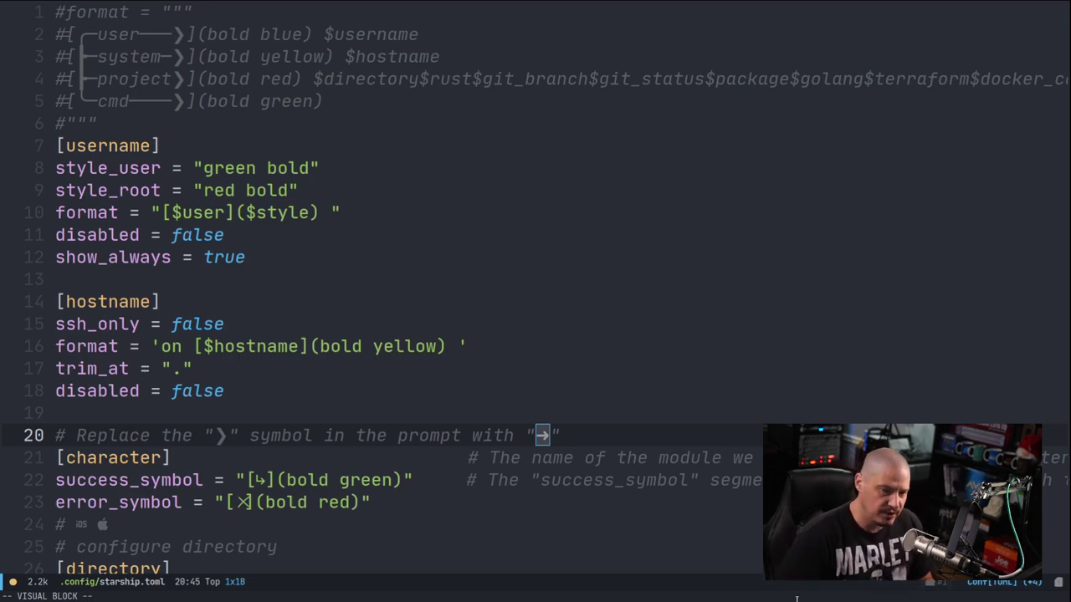
pyautogui.press('Escape')
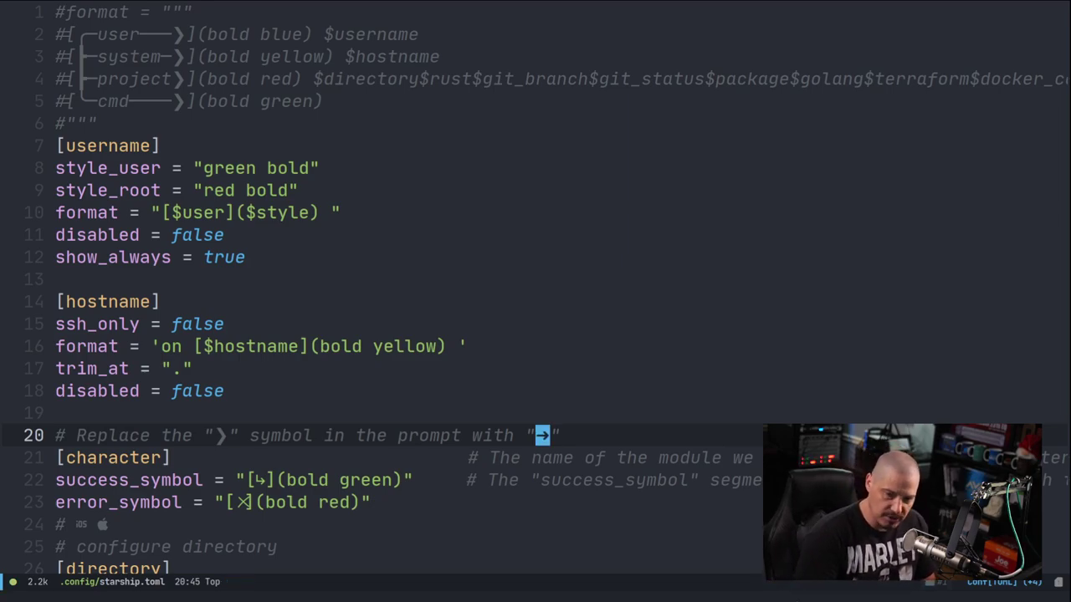
# Paste → into success_symbol on line 22 and delete the old ↳.
pyautogui.press('j')
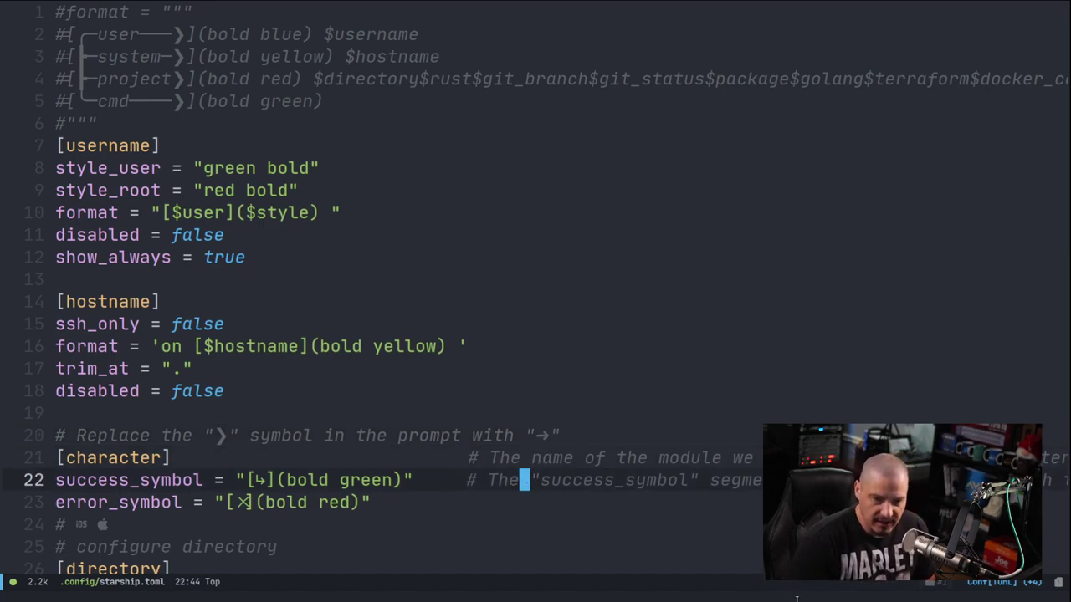
pyautogui.press('b')
pyautogui.press('b')
pyautogui.press('b')
pyautogui.press('b')
pyautogui.press('b')
pyautogui.press('l')
pyautogui.press('p')
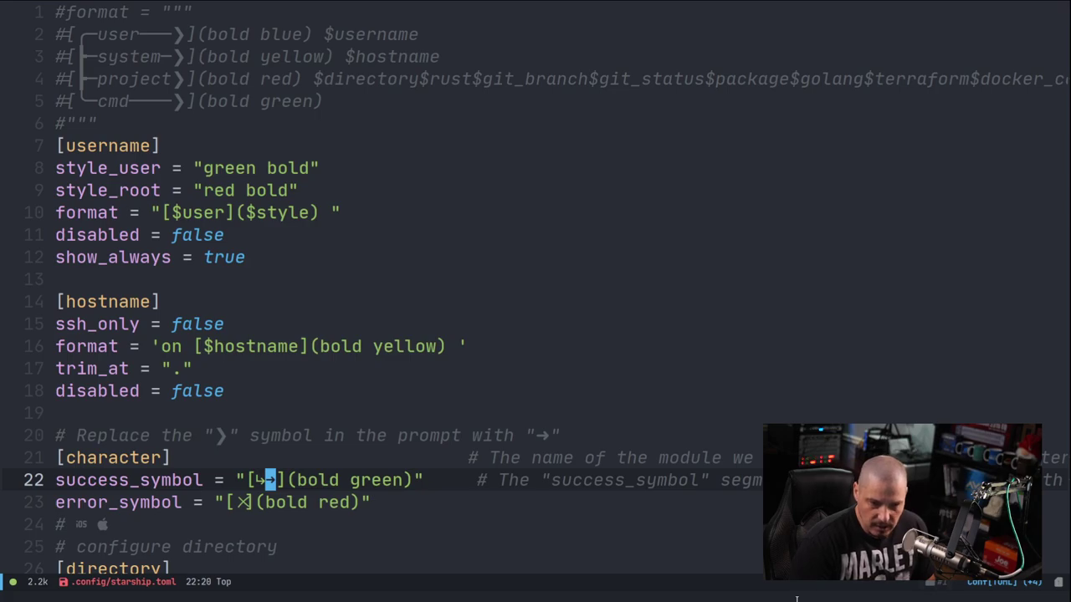
pyautogui.press('h')
pyautogui.press('x')
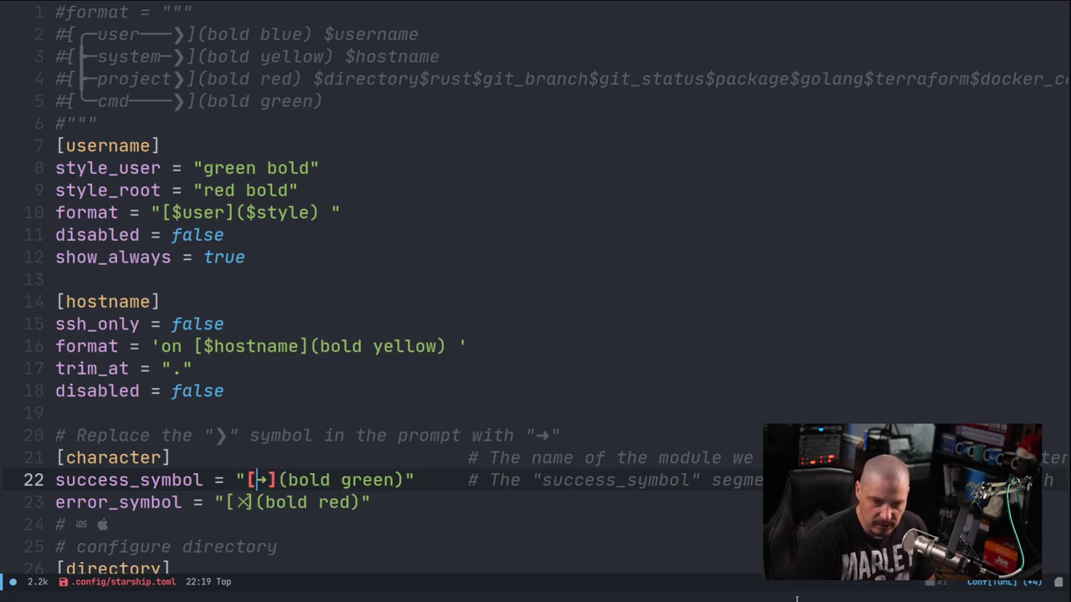
# Save starship.toml with :w and run clear to see the → prompt.
pyautogui.press('Escape')
pyautogui.write(':w')
pyautogui.press('Return')
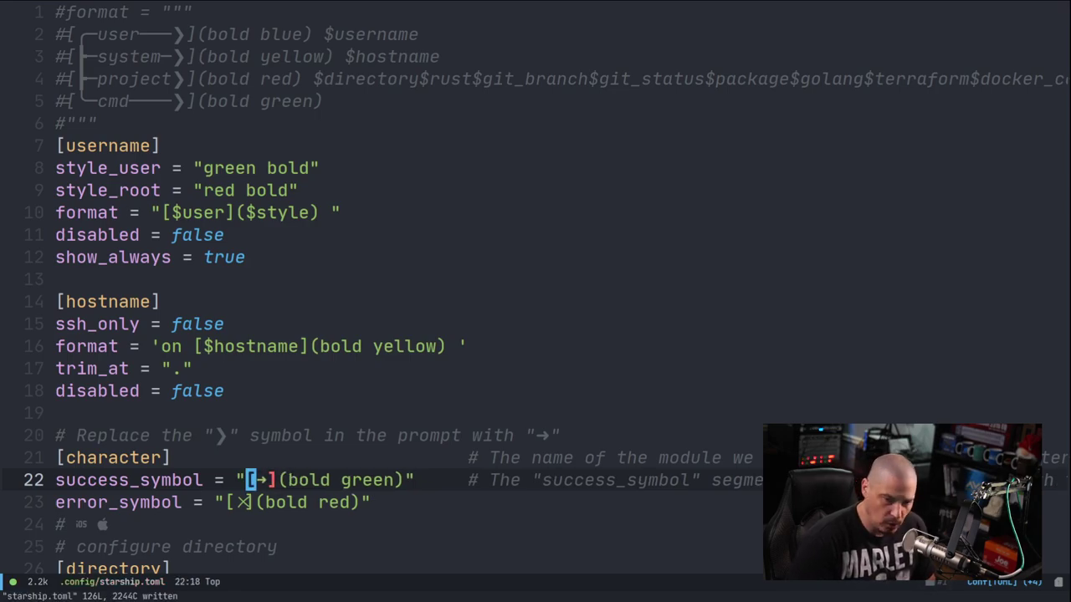
pyautogui.press('super+3')
pyautogui.write('clear')
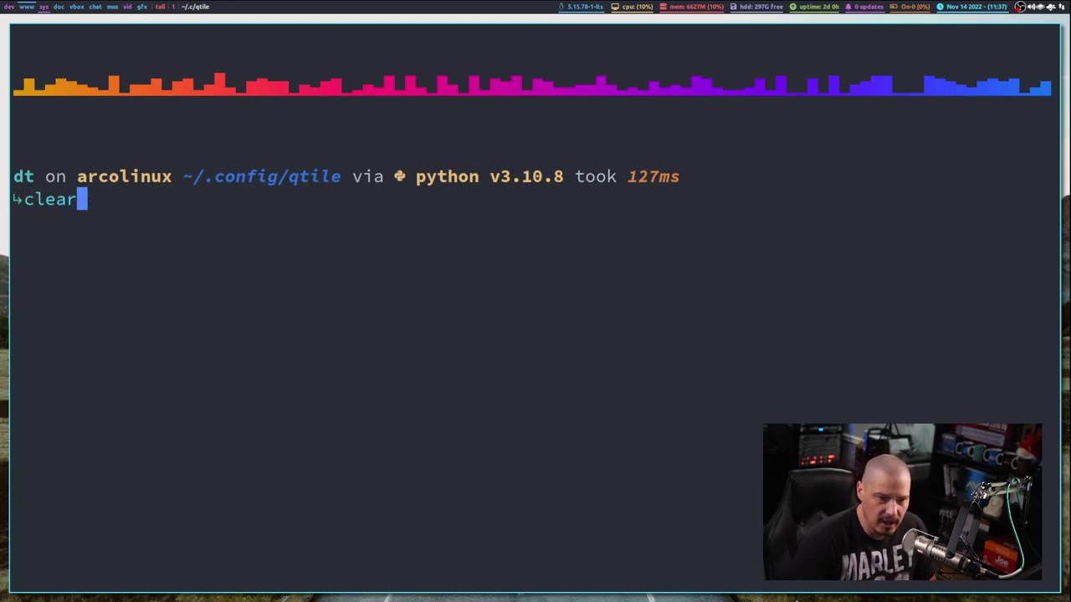
pyautogui.press('Return')
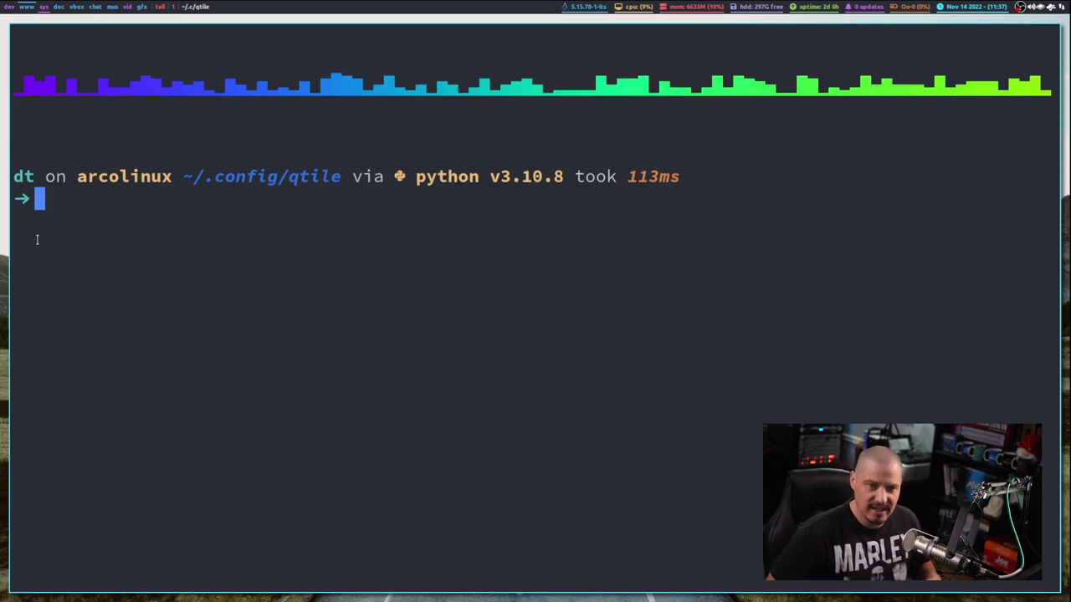
pyautogui.press('super+2')
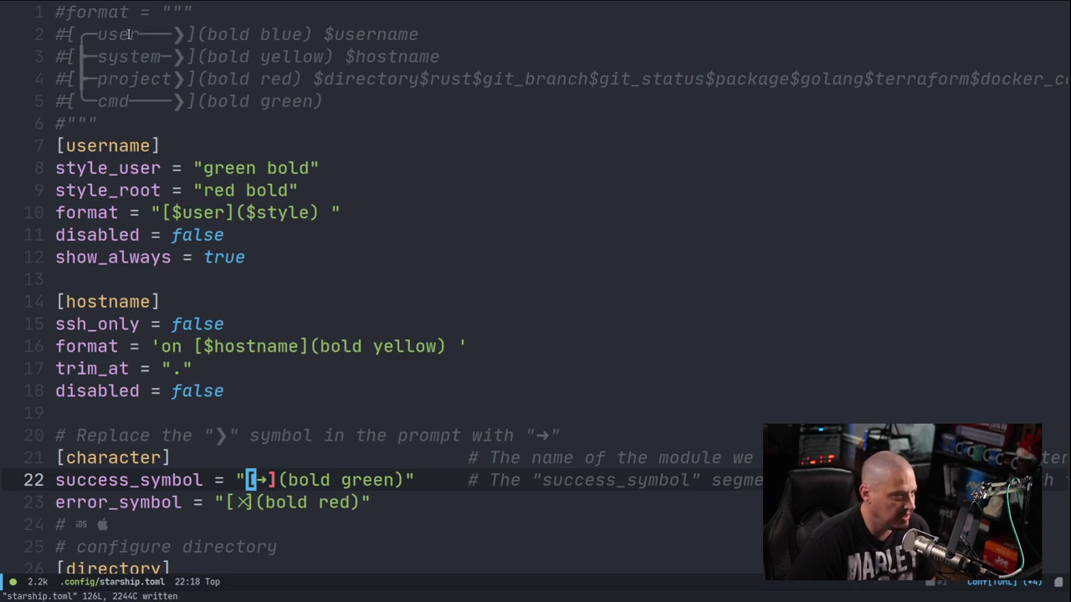
# Remove the # markers from lines 1–6 of the format block and save starship.toml.
pyautogui.click(61, 9)
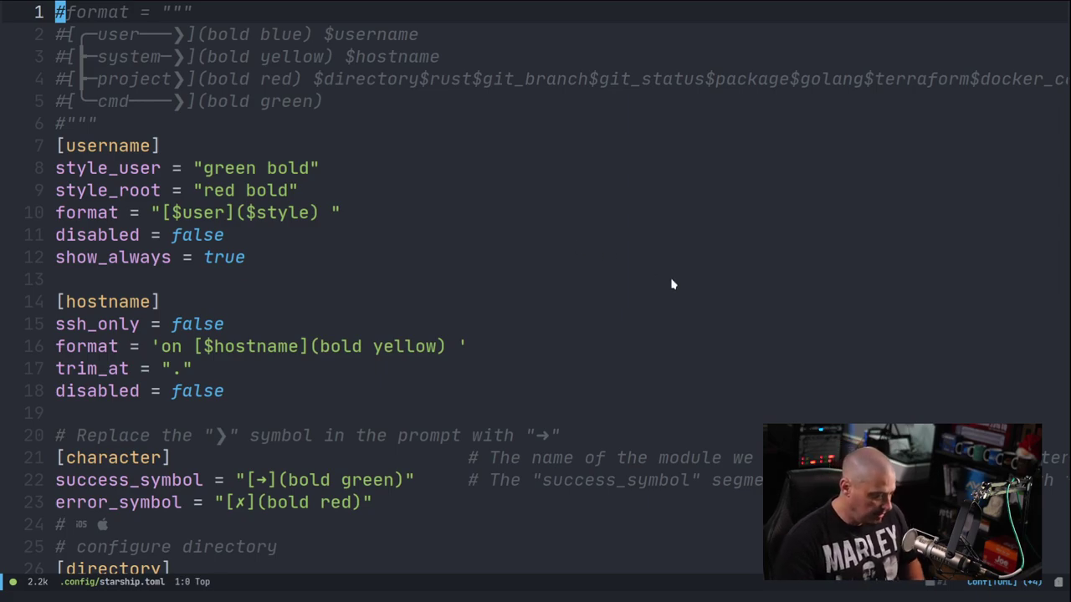
pyautogui.hotkey('ctrl', 'v')
pyautogui.press('j')
pyautogui.press('j')
pyautogui.press('j')
pyautogui.press('j')
pyautogui.press('j')
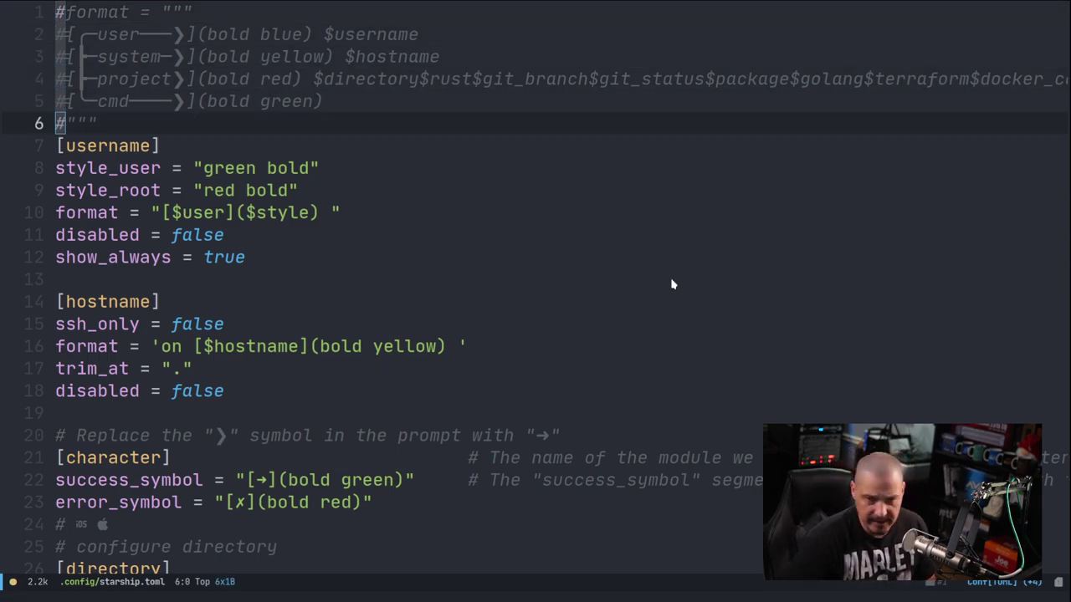
pyautogui.press('x')
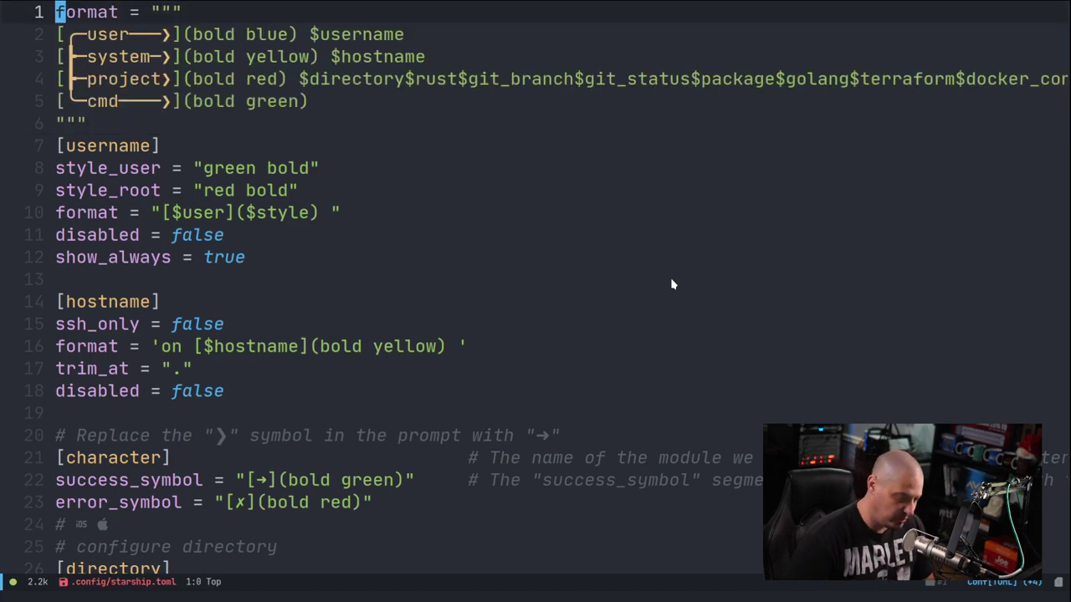
pyautogui.write(':w')
pyautogui.press('Return')
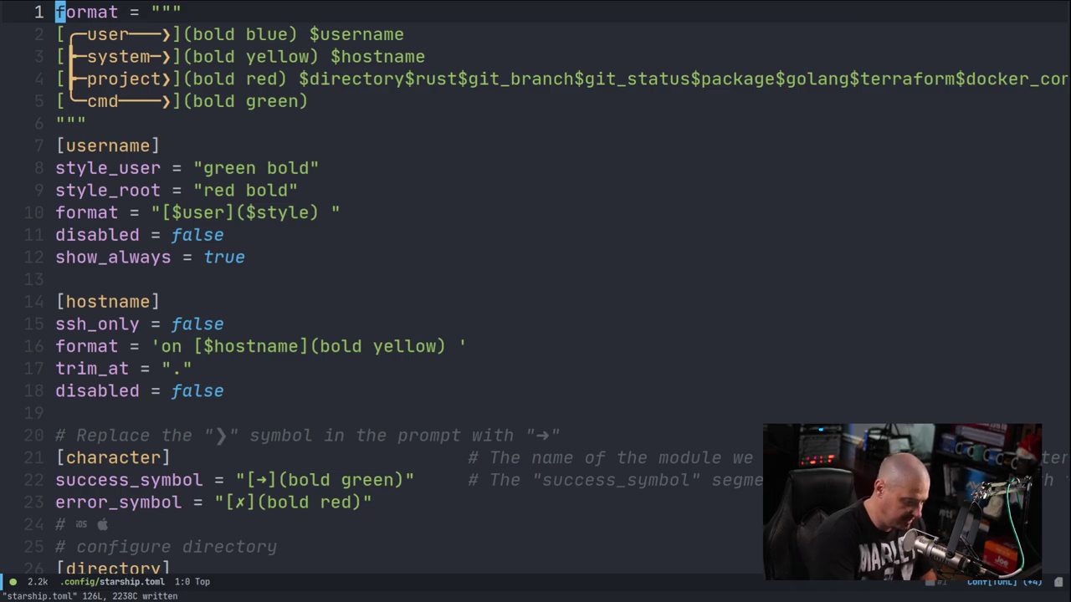
pyautogui.press('super+3')
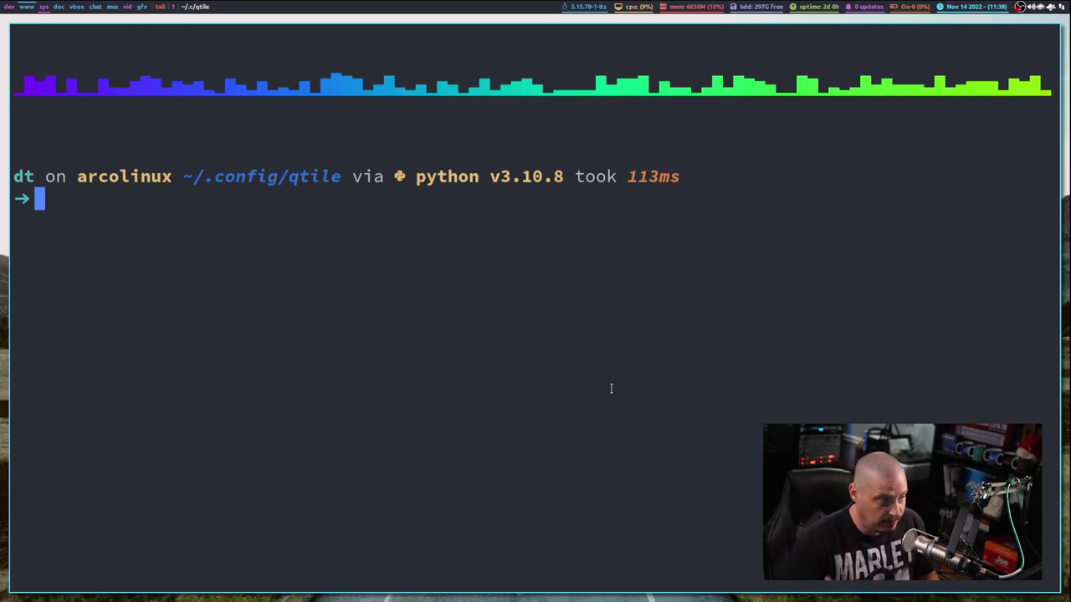
# Undo to re-comment the six-line format block and check the single-line prompt after clear.
pyautogui.write('clear')
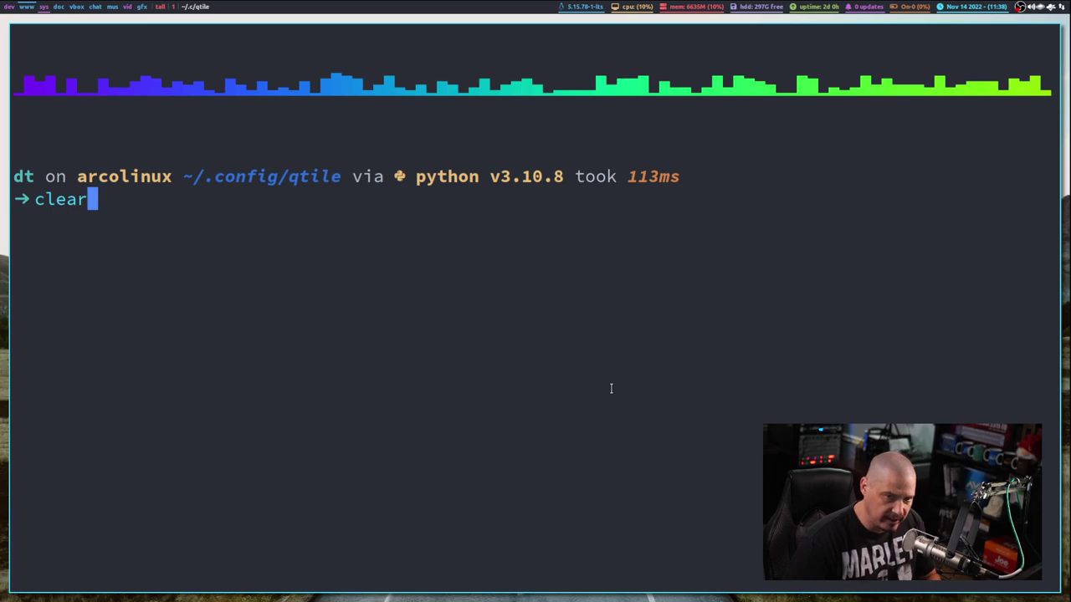
pyautogui.press('Return')
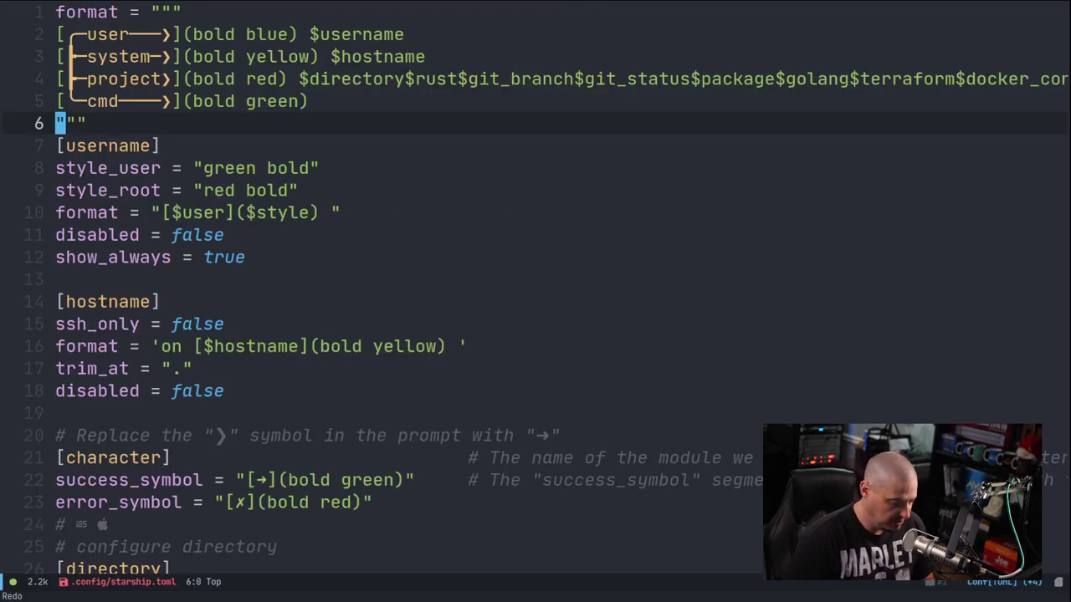
pyautogui.press('u')
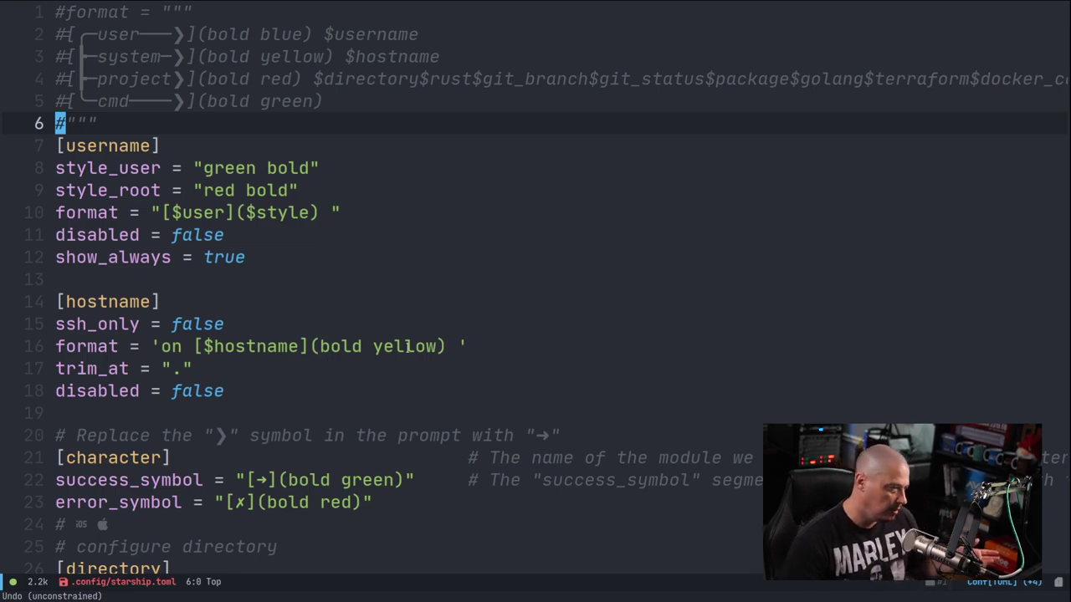
pyautogui.press('super+3')
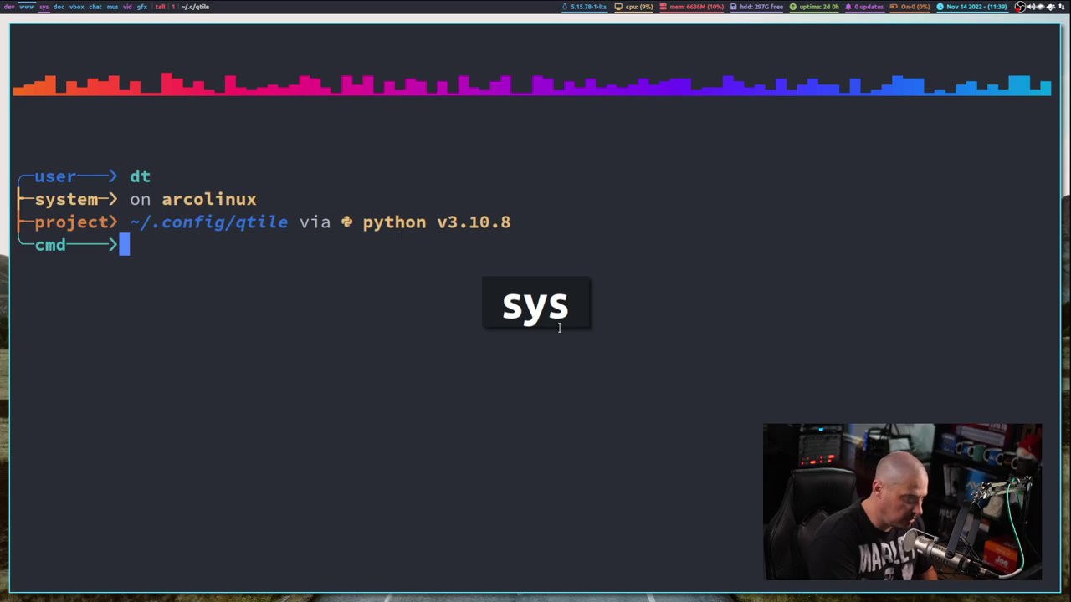
pyautogui.write('clear')
pyautogui.press('Return')
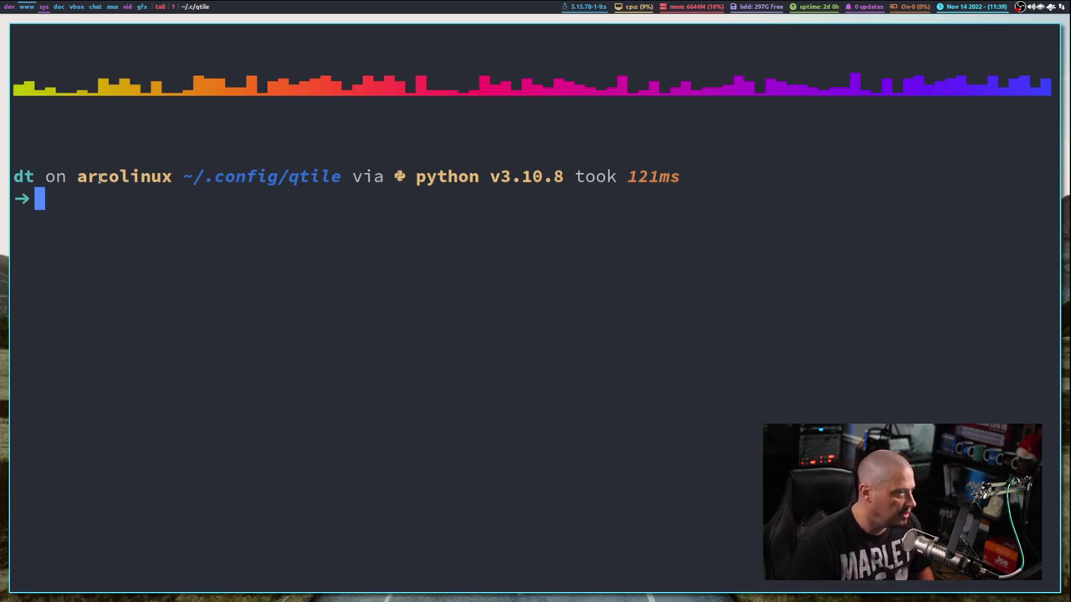
pyautogui.moveTo(77, 176); pyautogui.dragTo(173, 177)
pyautogui.click(606, 388)
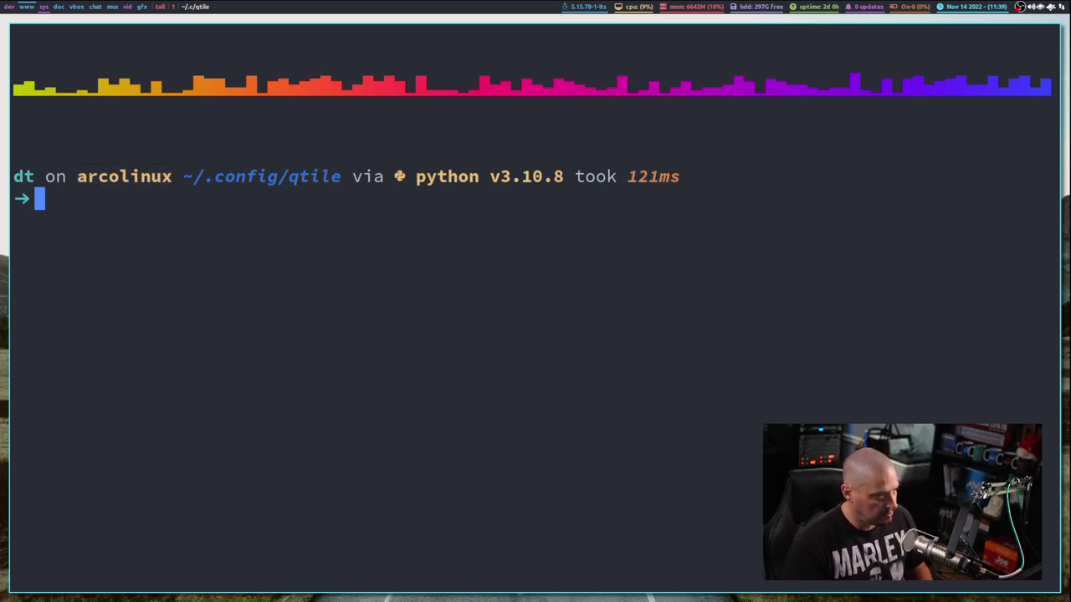
pyautogui.press('super+2')
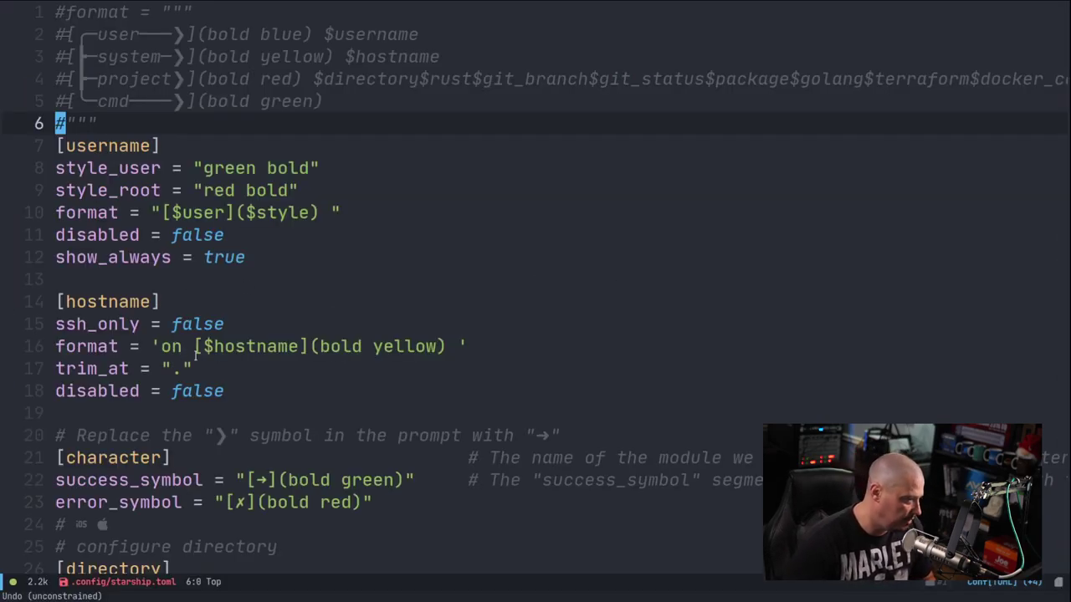
# Change the hostname style on line 16 from bold yellow to bold purple and save.
pyautogui.click(441, 346)
pyautogui.press('i')
pyautogui.press('BackSpace')
pyautogui.press('BackSpace')
pyautogui.press('BackSpace')
pyautogui.press('BackSpace')
pyautogui.press('BackSpace')
pyautogui.press('BackSpace')
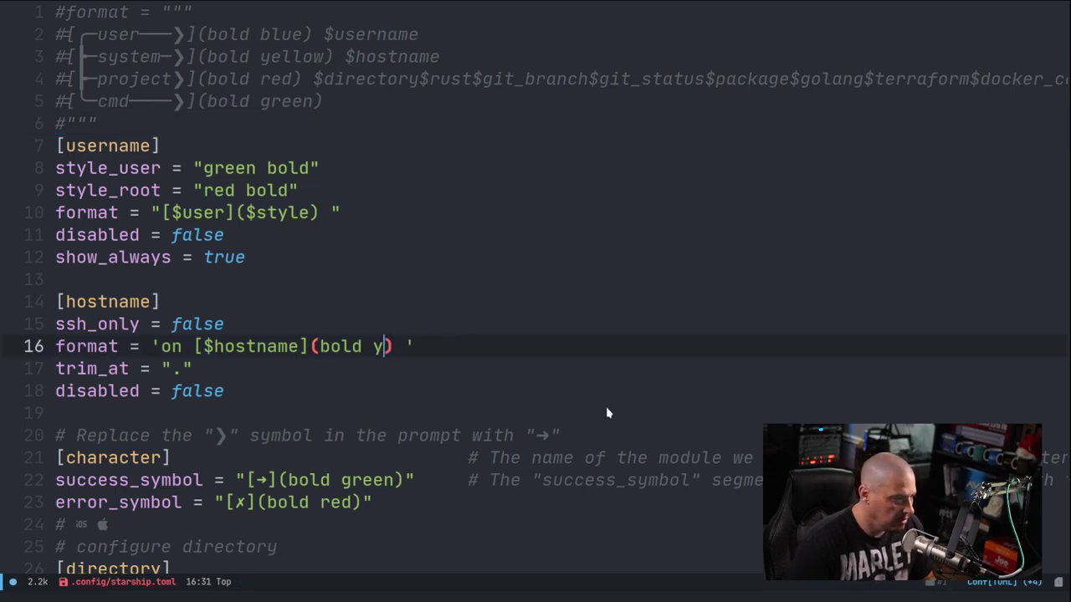
pyautogui.write('purple')
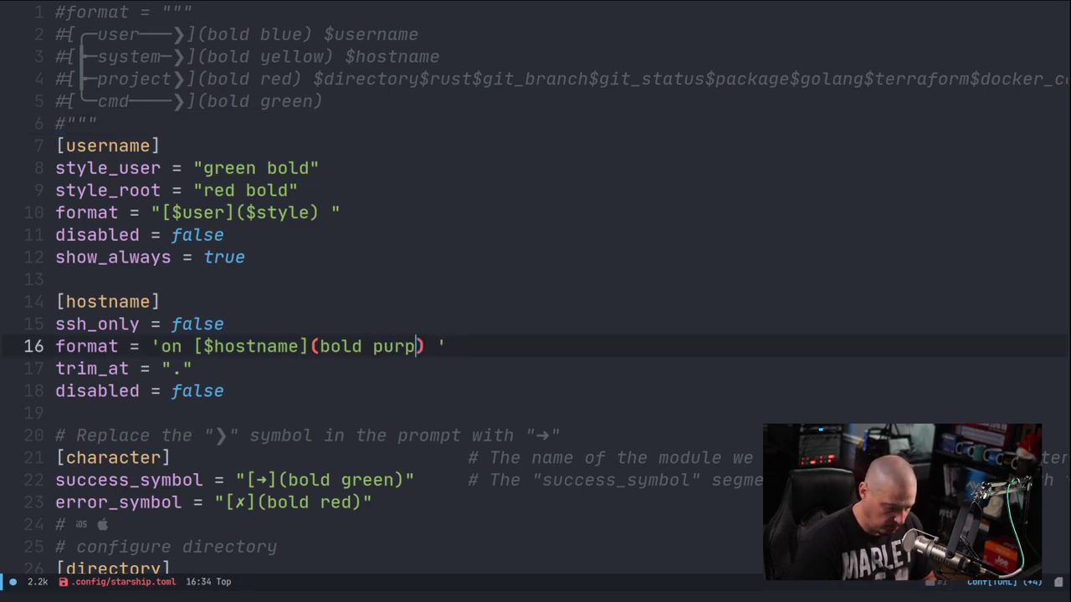
pyautogui.press('Escape')
pyautogui.write(':w')
pyautogui.press('Return')
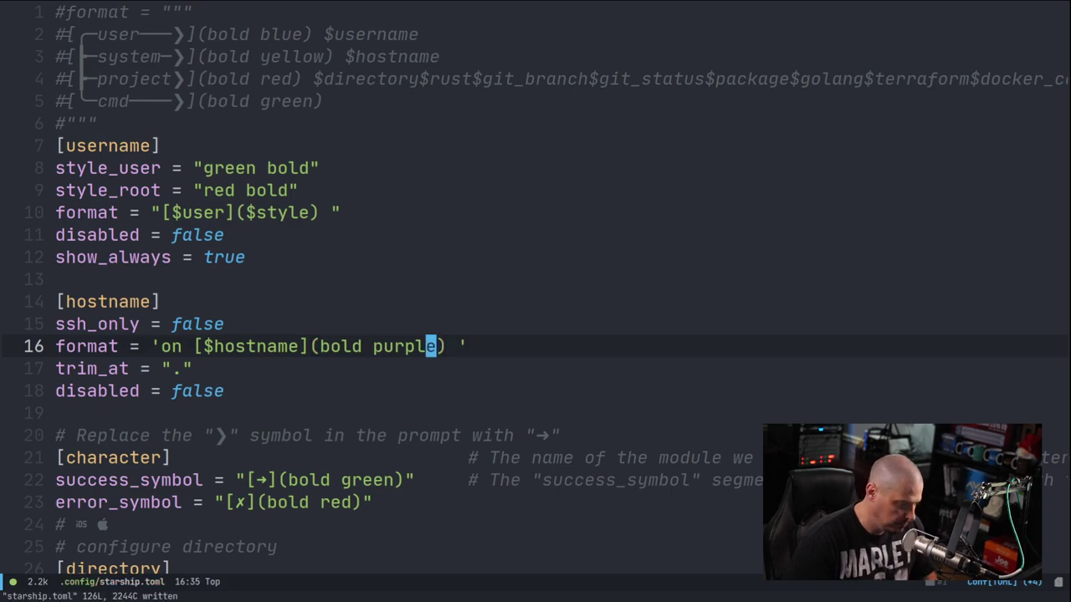
# Clear the terminal to check the purple hostname in the prompt.
pyautogui.press('super+3')
pyautogui.write('clear')
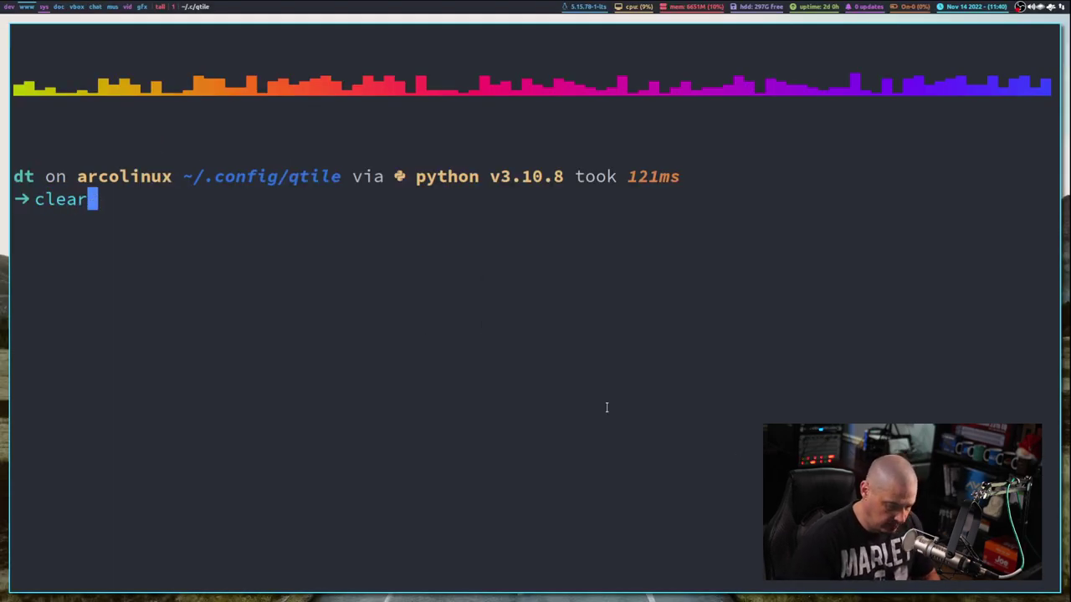
pyautogui.press('Return')
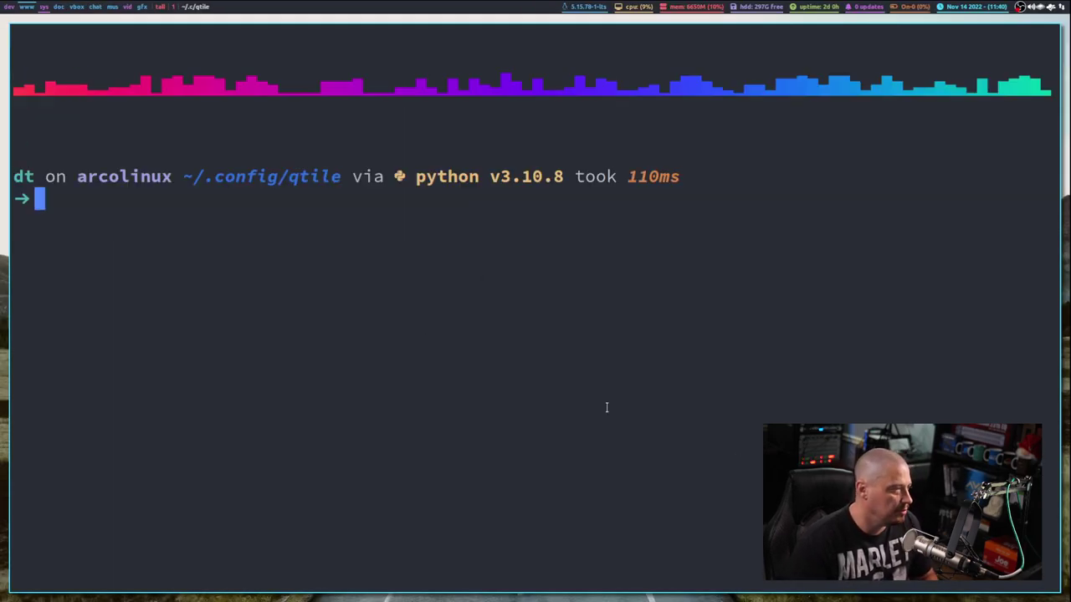
pyautogui.moveTo(79, 177); pyautogui.dragTo(171, 177)
pyautogui.click(171, 176)
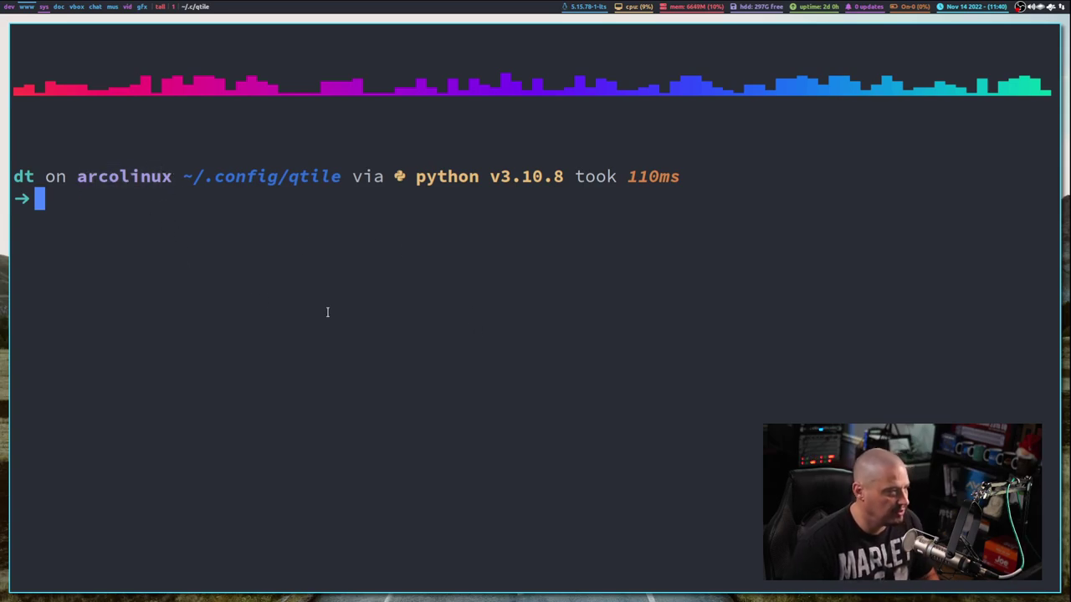
pyautogui.press('super+2')
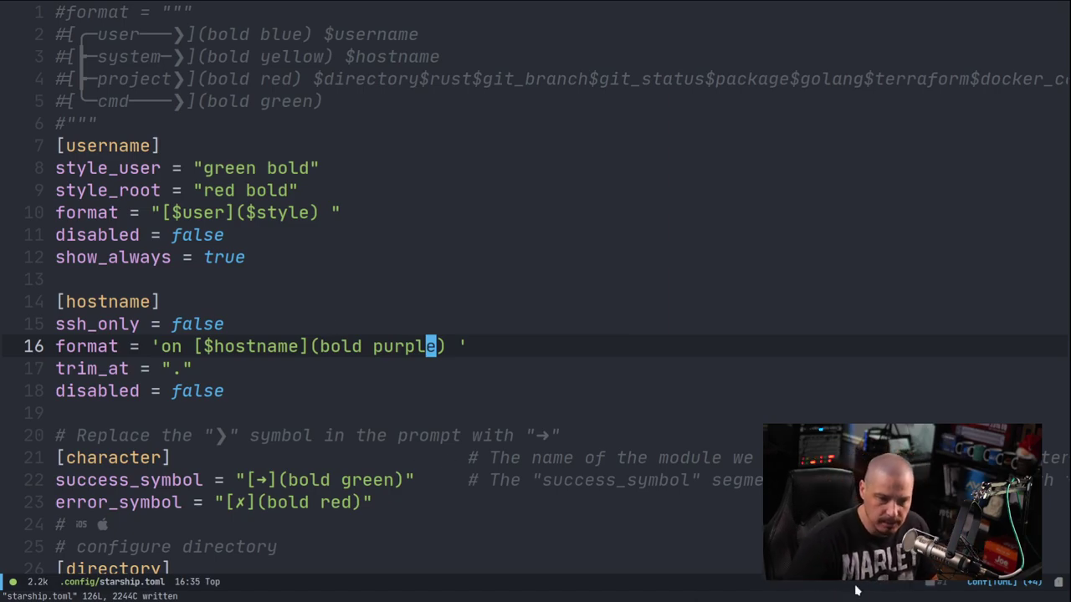
pyautogui.scroll(-4, 630, 486)
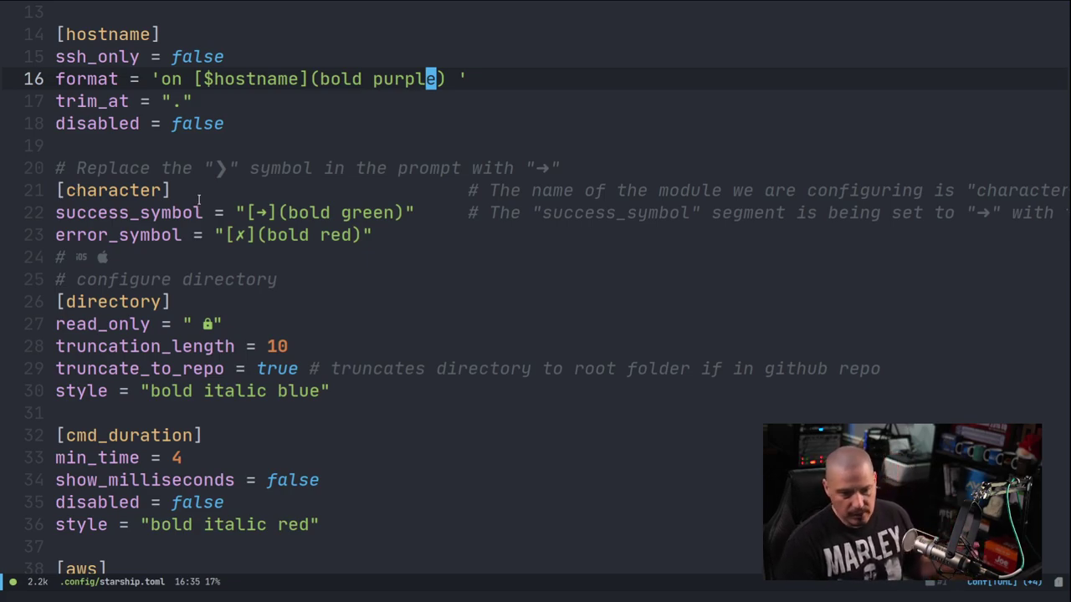
pyautogui.click(261, 212)
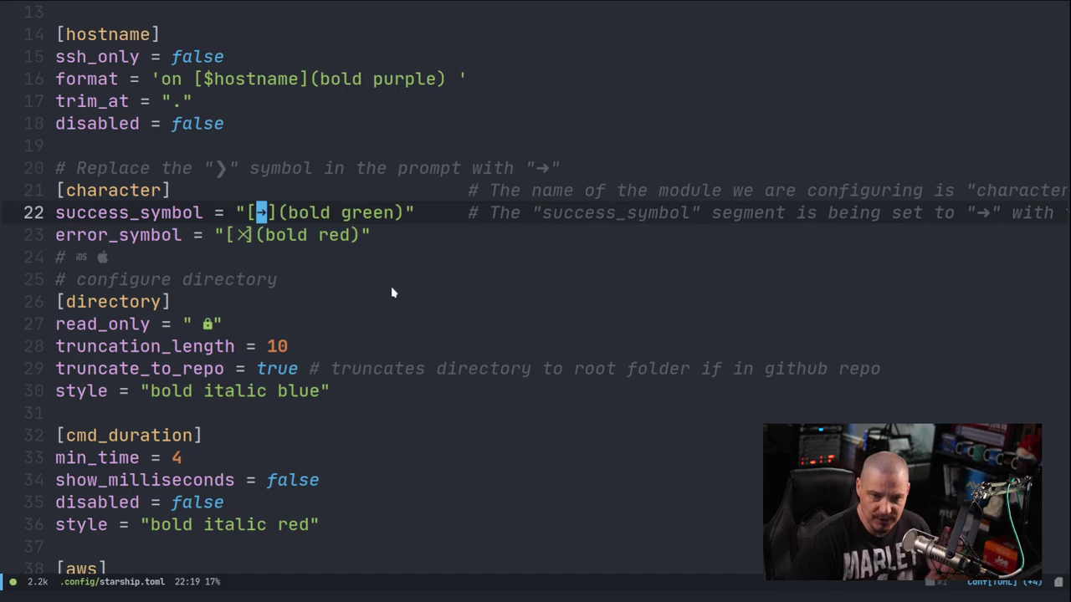
pyautogui.click(239, 235)
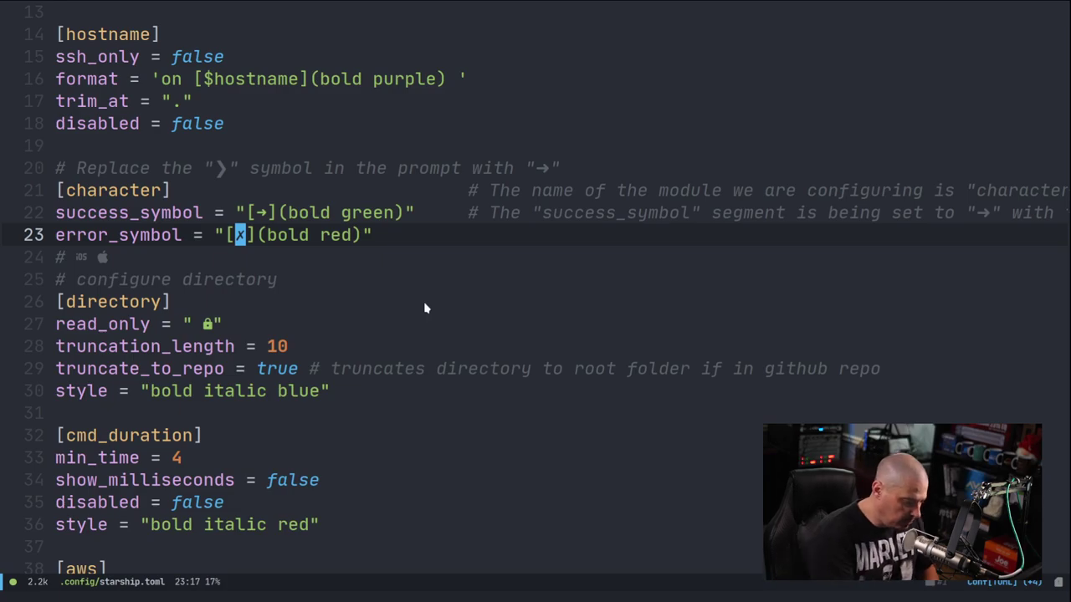
pyautogui.press('super+3')
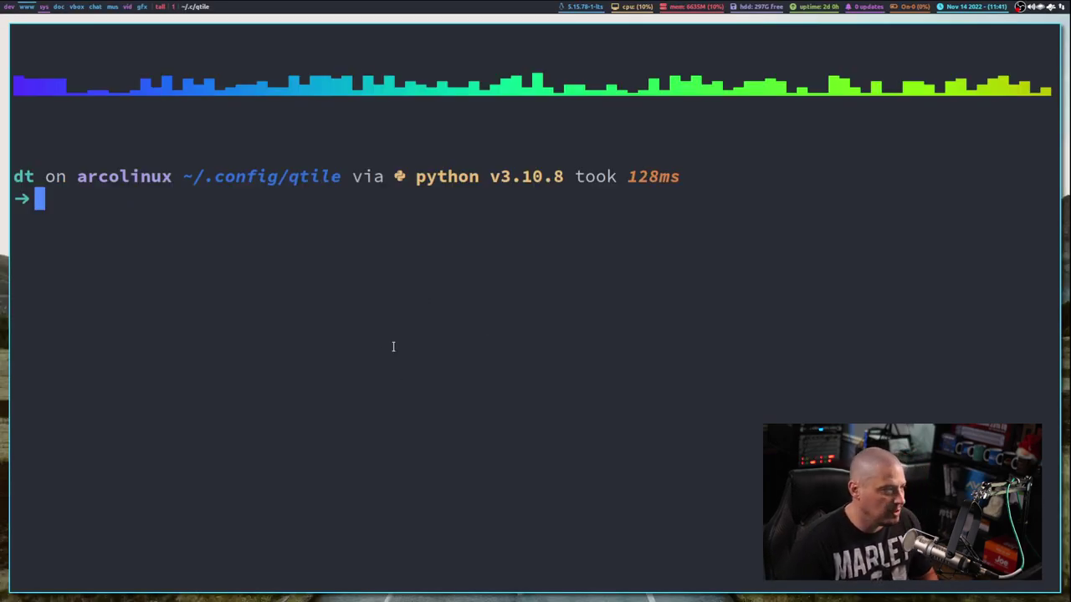
pyautogui.write('ddd')
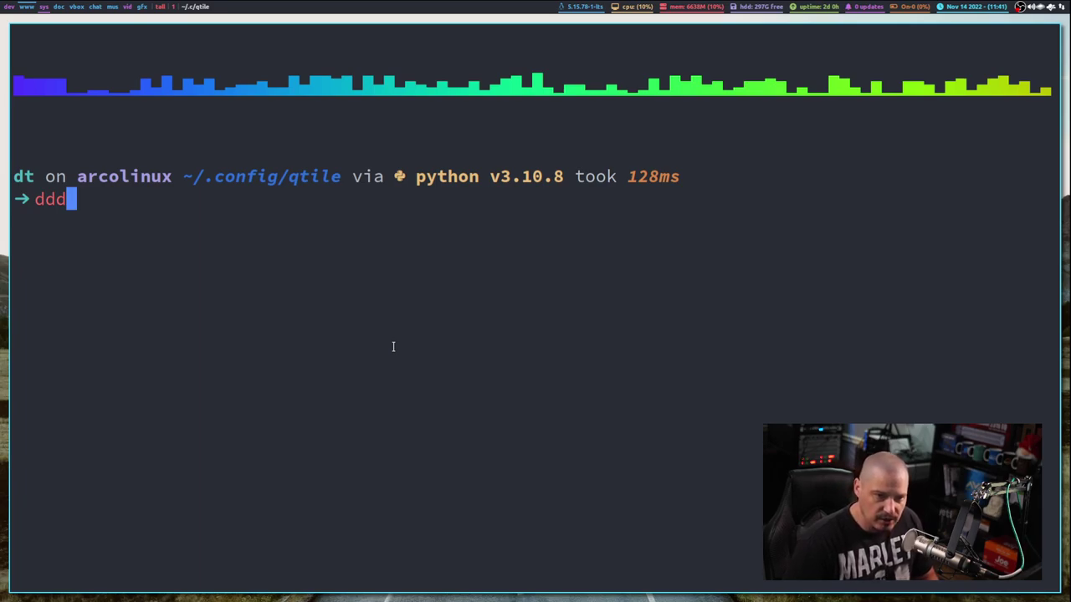
pyautogui.press('Return')
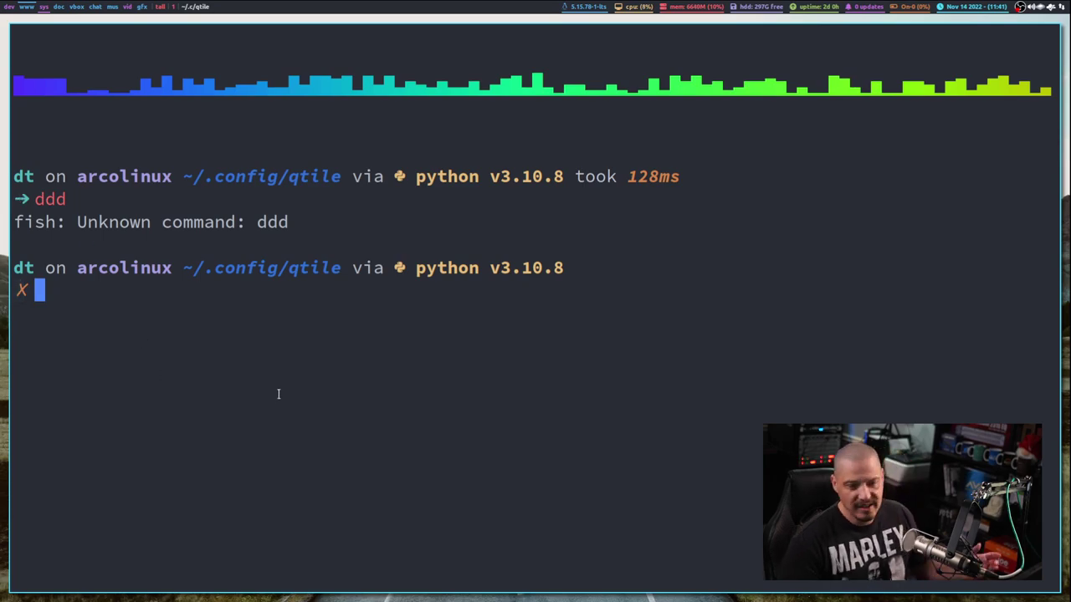
pyautogui.press('super+2')
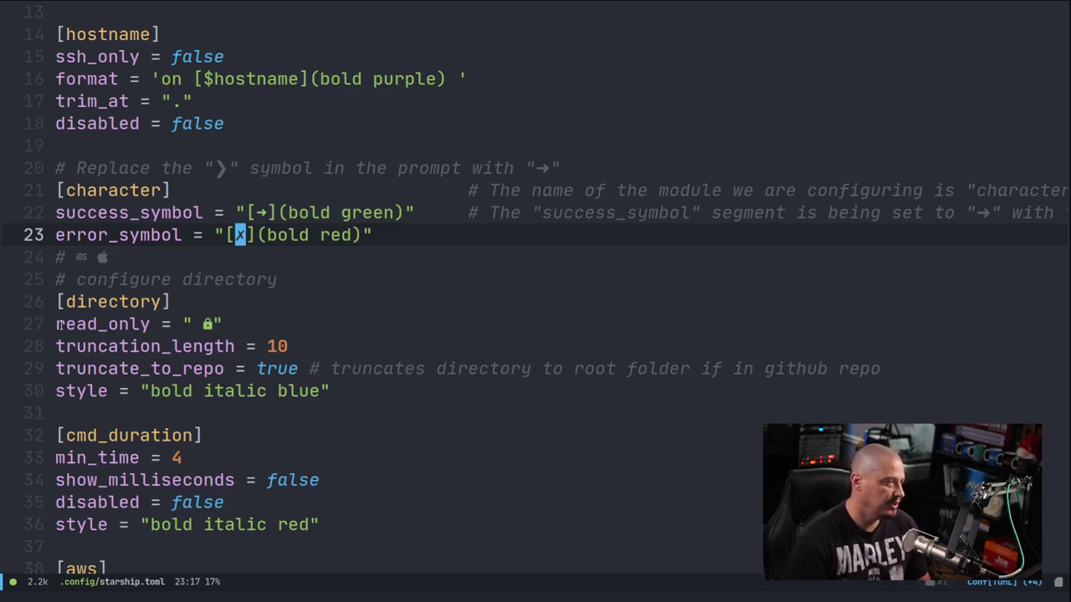
# Scroll down through starship.toml's symbol sections to the nix_shell section.
pyautogui.click(206, 324)
pyautogui.press('l')
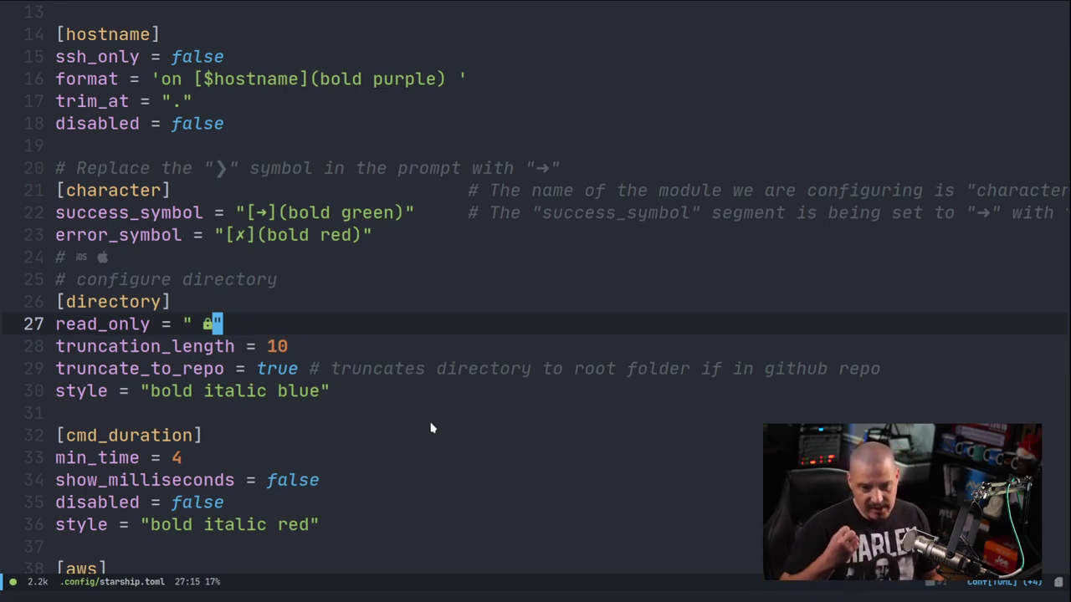
pyautogui.hotkey('ctrl', 'd')
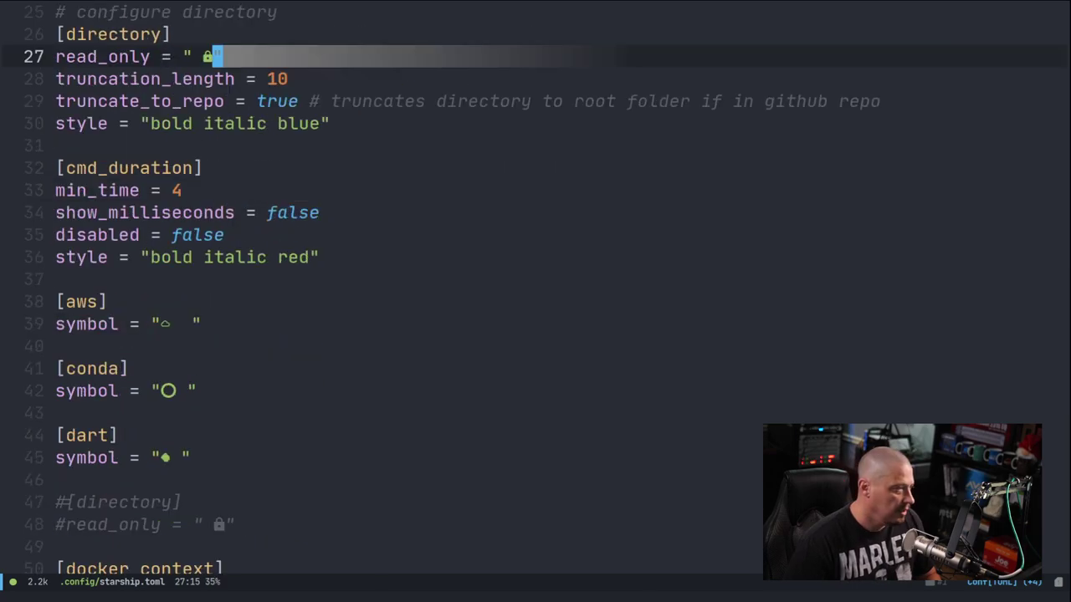
pyautogui.hotkey('ctrl', 'y')
pyautogui.hotkey('ctrl', 'y')
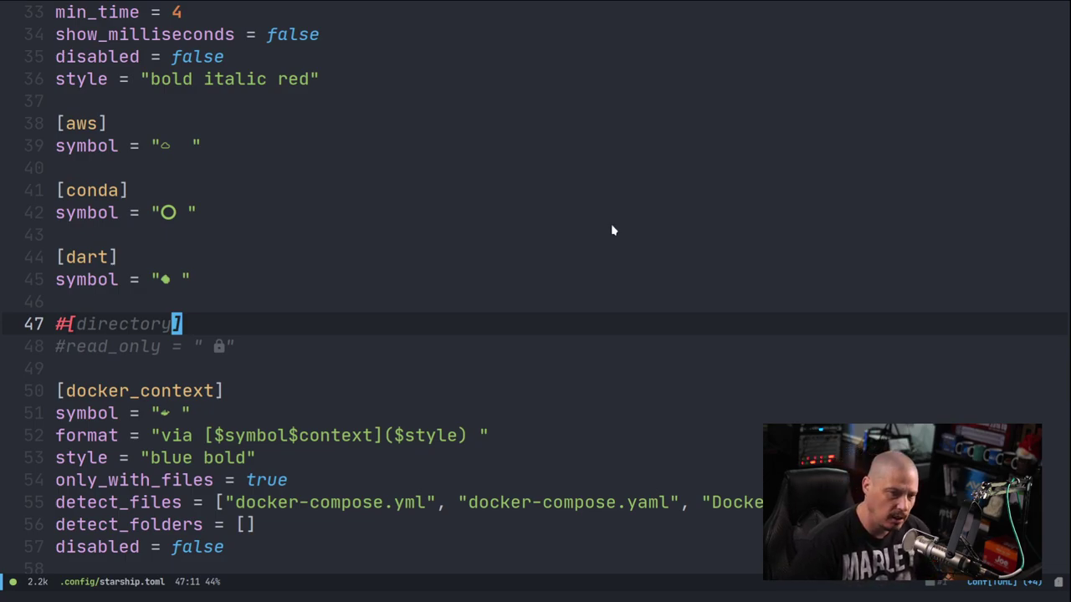
pyautogui.scroll(-1, 611, 226)
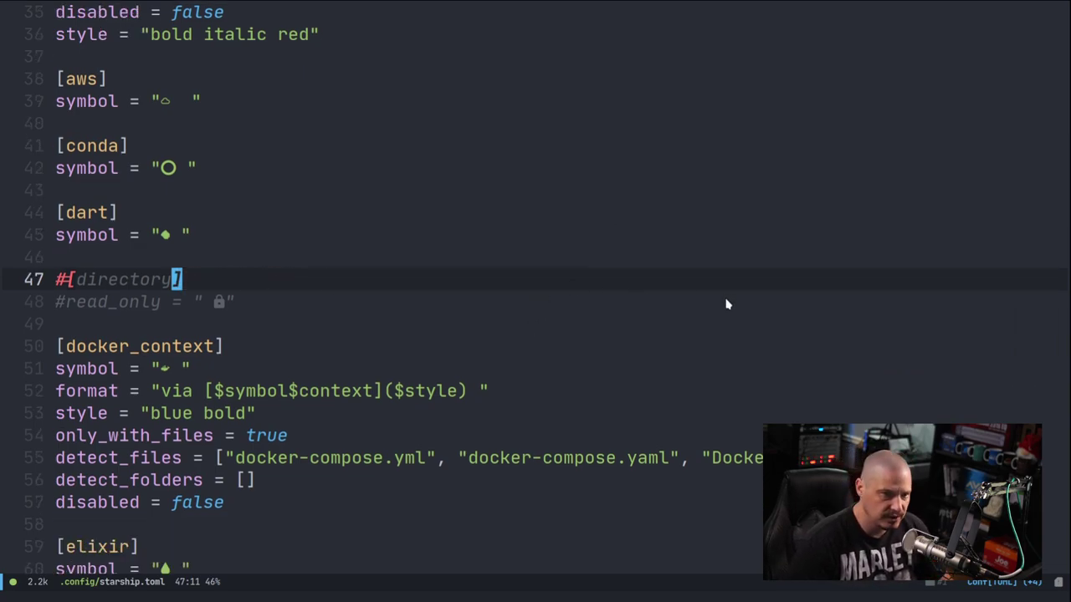
pyautogui.click(142, 190)
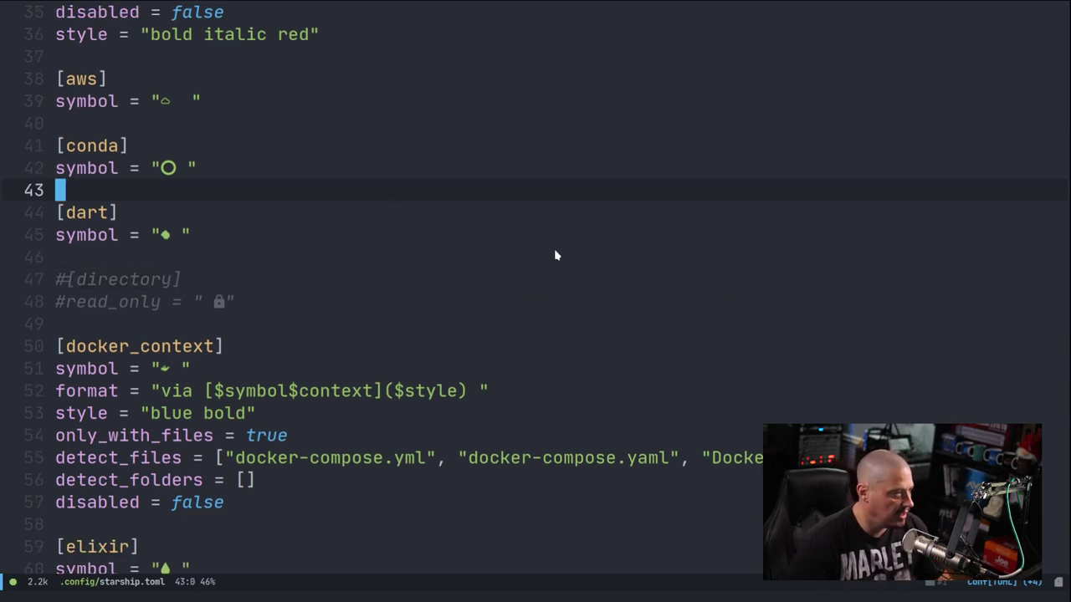
pyautogui.hotkey('ctrl', 'd')
pyautogui.hotkey('ctrl', 'd')
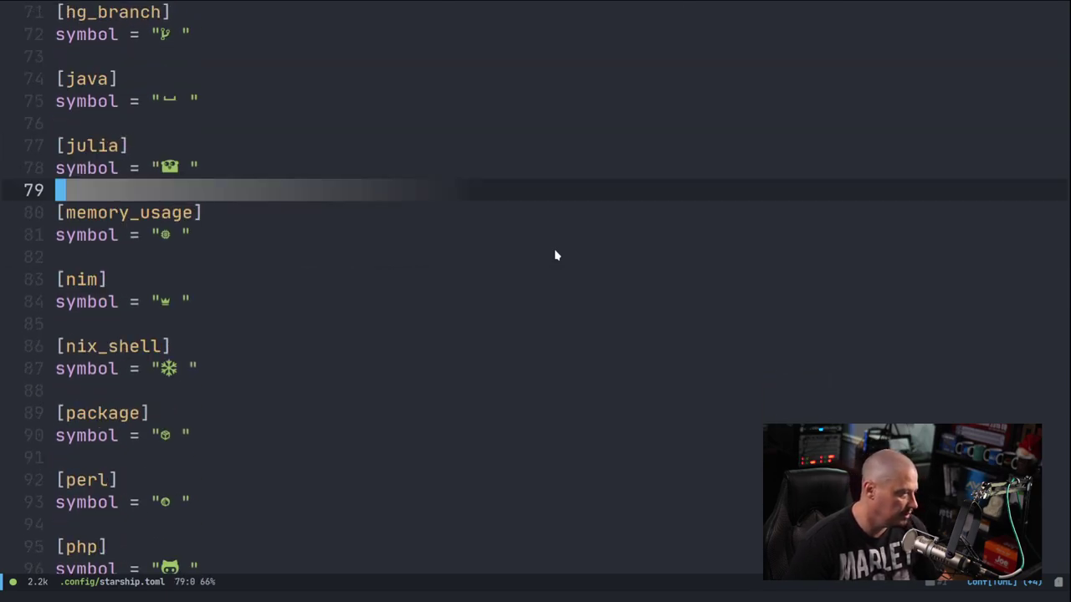
pyautogui.click(172, 368)
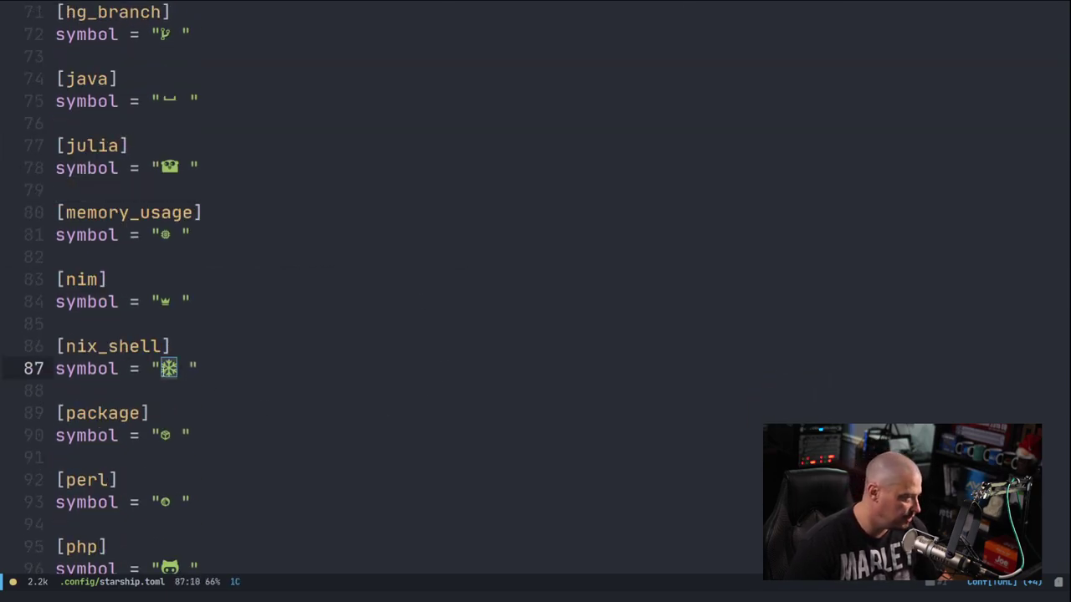
pyautogui.press('k')
pyautogui.press('z')
pyautogui.press('z')
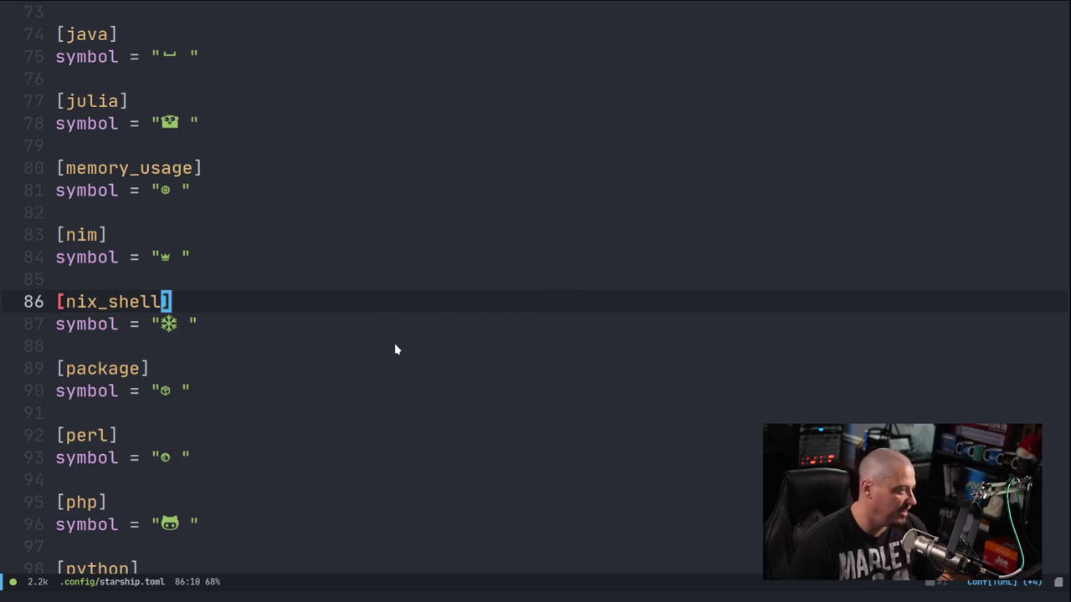
pyautogui.scroll(-2, 401, 375)
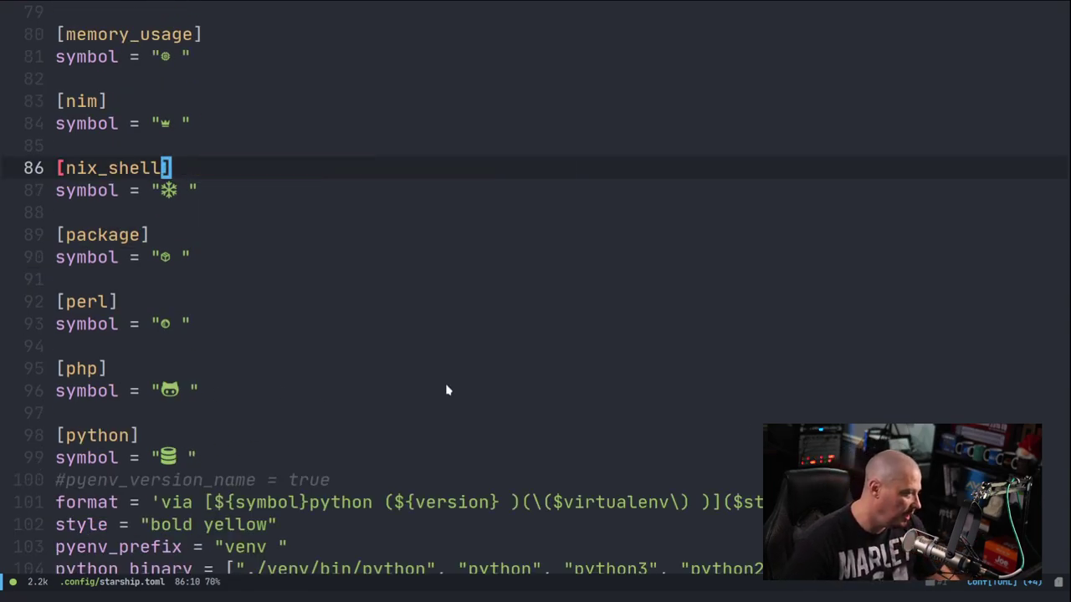
# Move to the Python database icon on line 99.
pyautogui.press('2')
pyautogui.press('0')
pyautogui.press('j')
pyautogui.press('7')
pyautogui.press('k')
pyautogui.press('l')
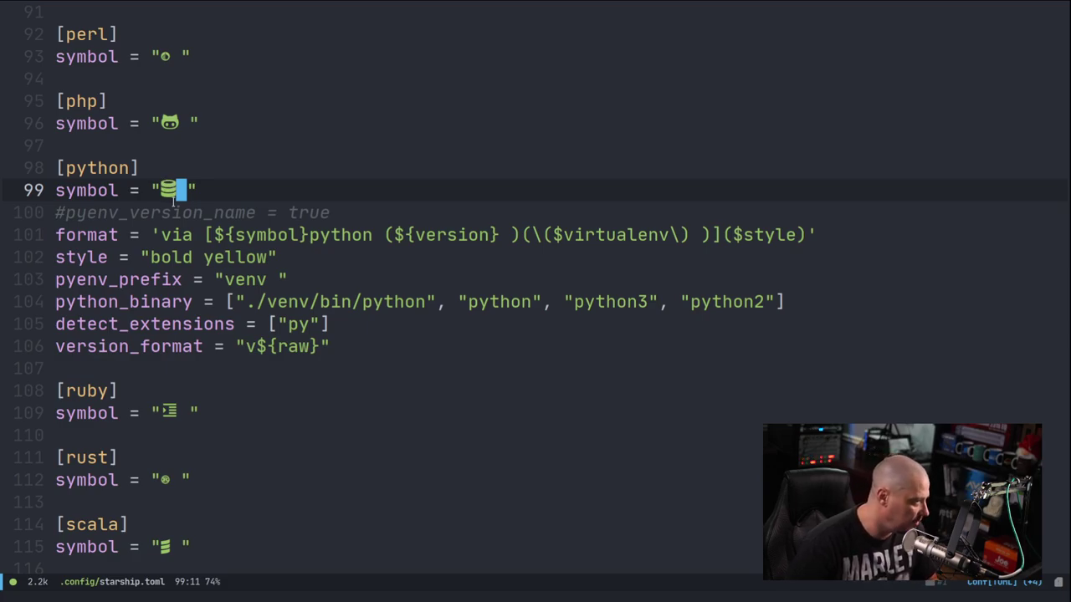
pyautogui.hotkey('alt', 'Tab')
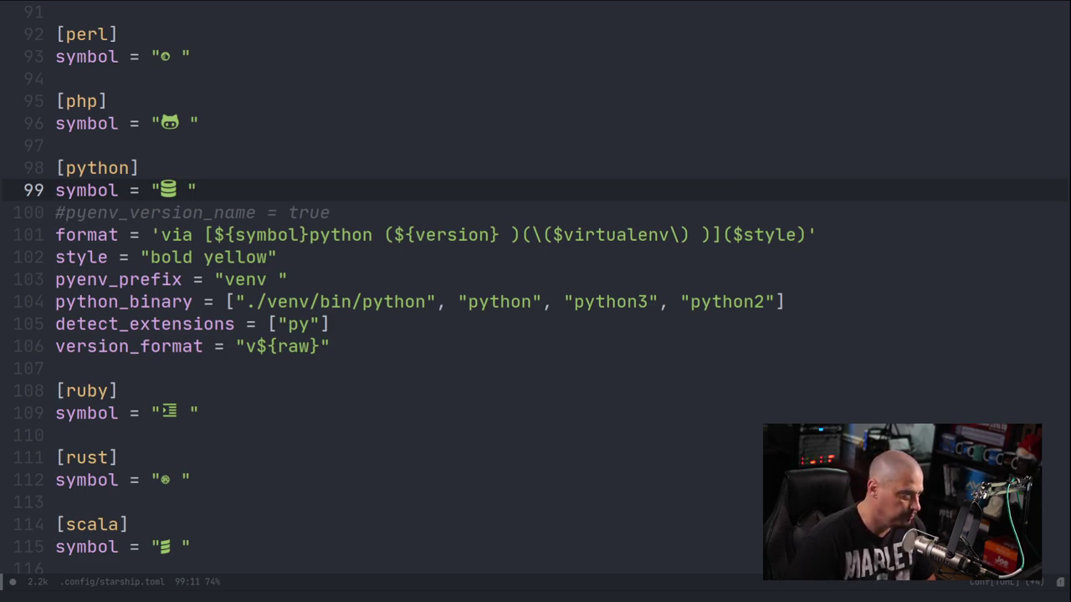
# Paste the snake symbol line under the Python symbol, delete the old database line, and save.
pyautogui.click(222, 196)
pyautogui.press('p')
pyautogui.hotkey('shift', 'i')
pyautogui.write('#symbol = "🐍')
pyautogui.press('Escape')
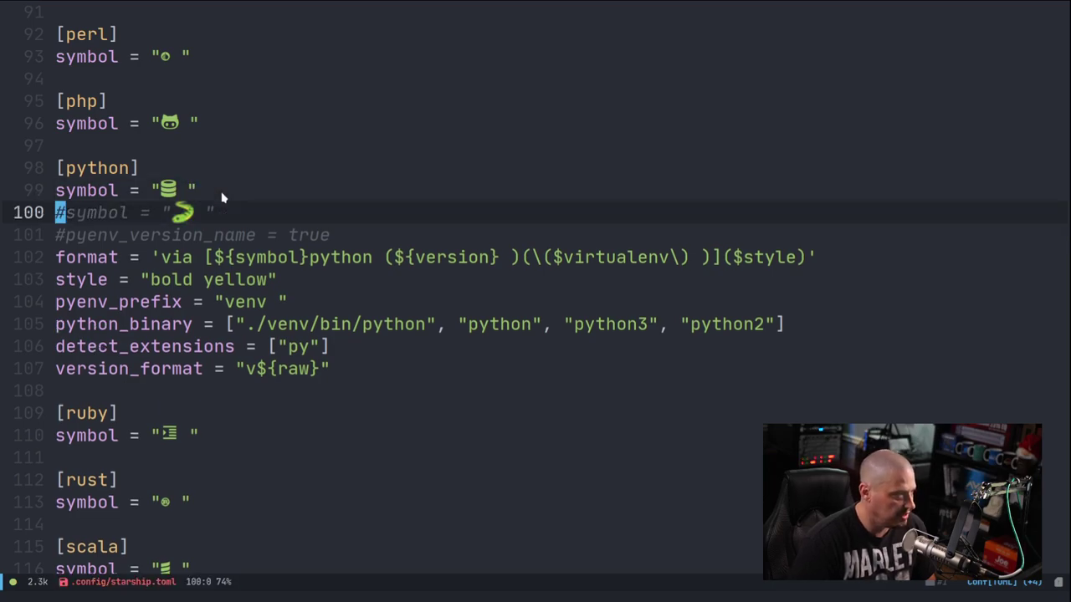
pyautogui.press('x')
pyautogui.press('k')
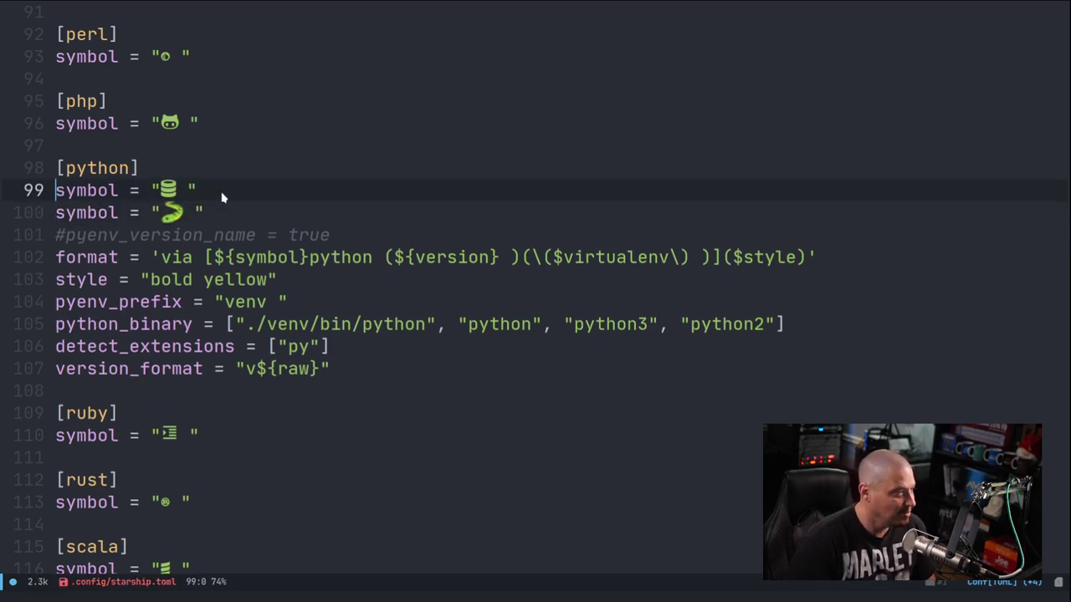
pyautogui.press('d')
pyautogui.press('d')
pyautogui.write(':w')
pyautogui.press('Return')
# Clear the terminal and cd into ~/.config/xmonad to test the prompt.
pyautogui.press('super+3')
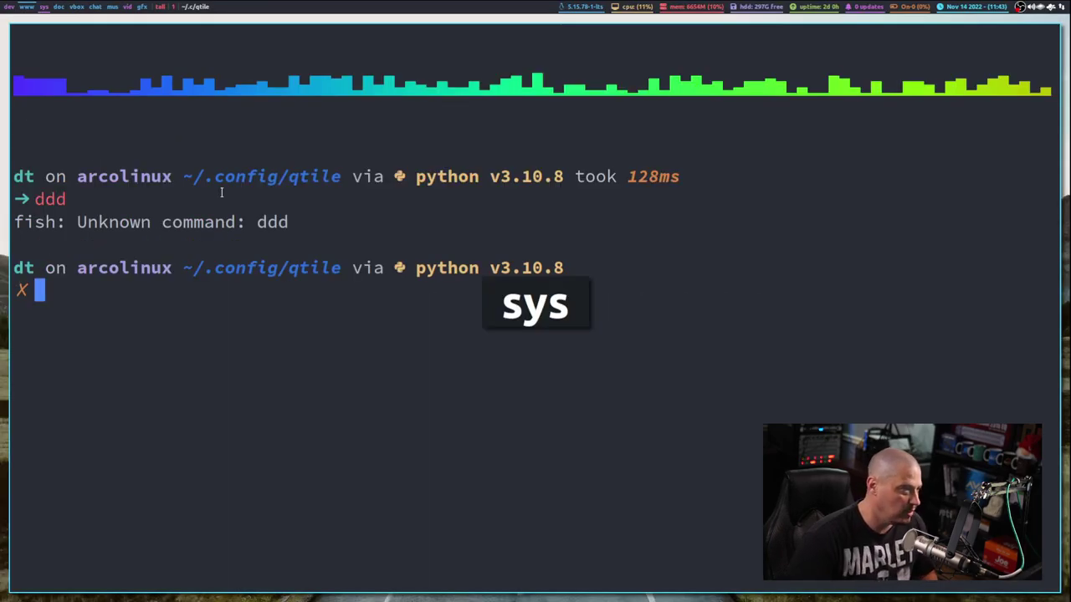
pyautogui.write('c')
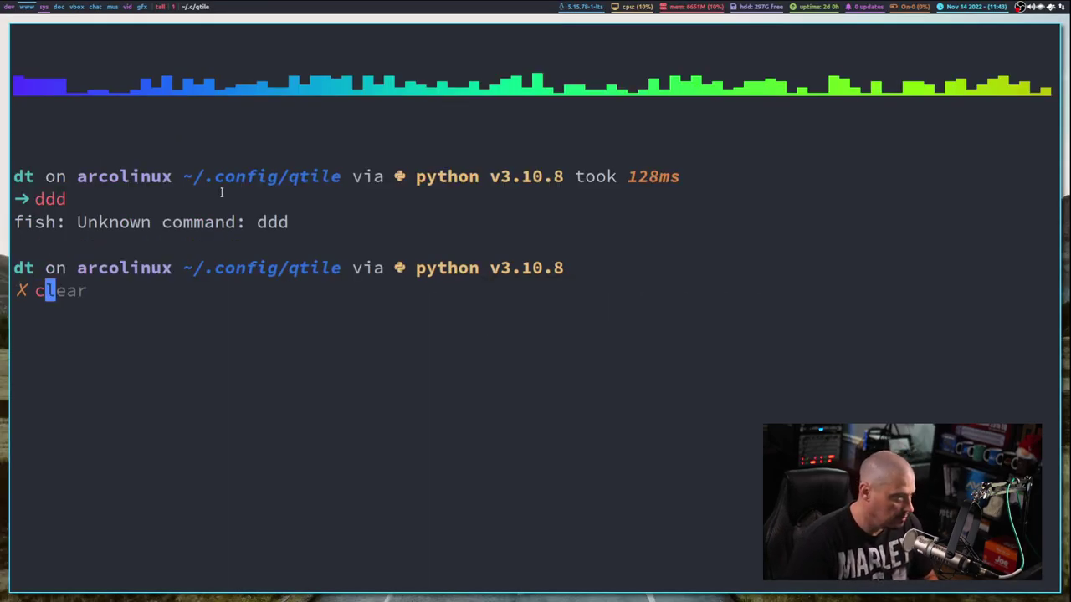
pyautogui.press('Right')
pyautogui.press('Return')
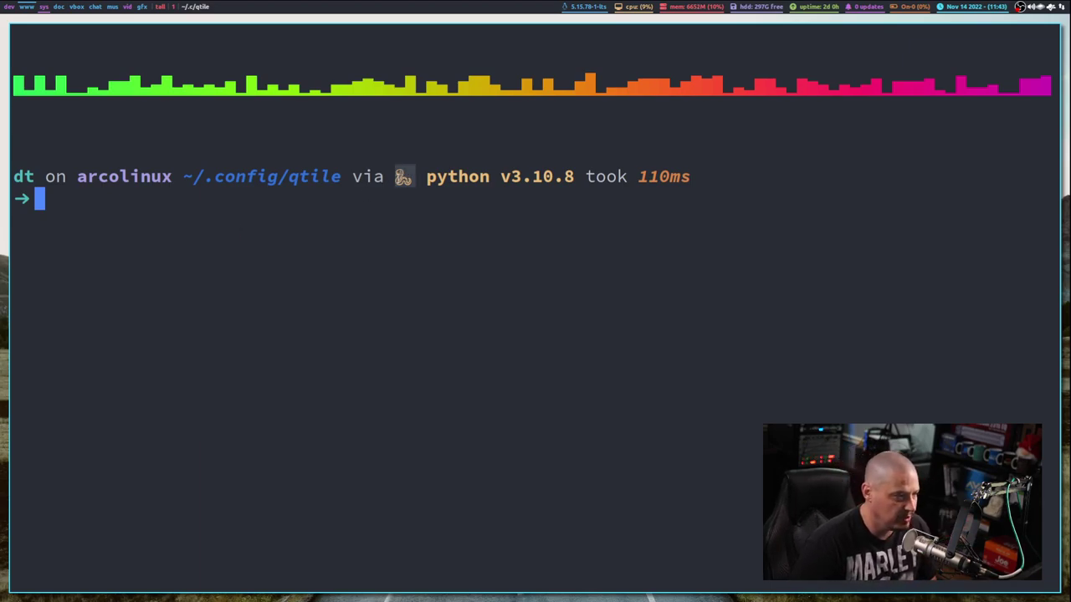
pyautogui.write('cd')
pyautogui.press('Return')
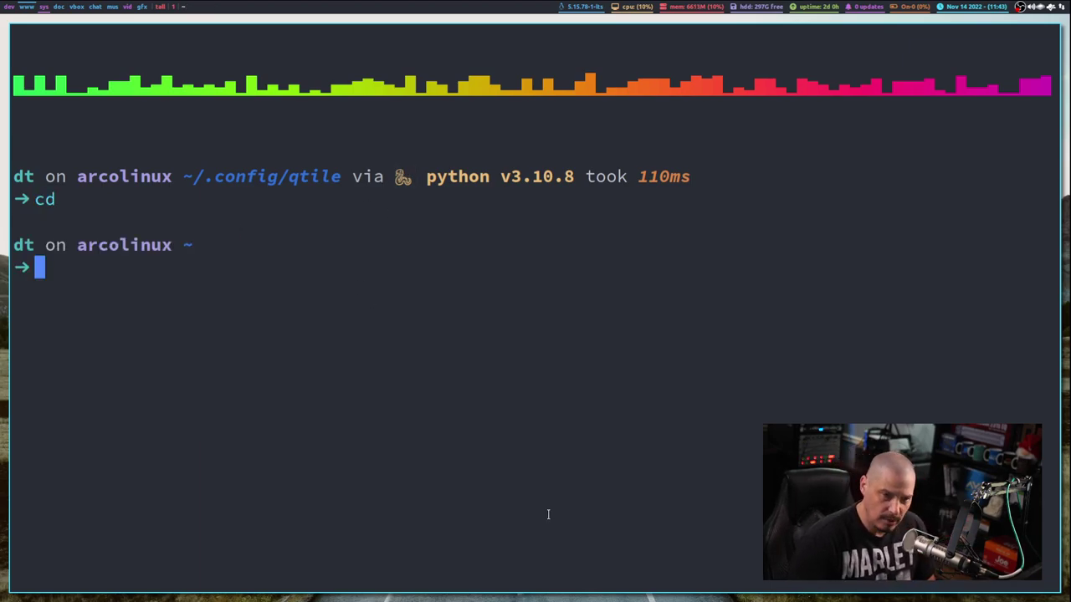
pyautogui.write('cd .co')
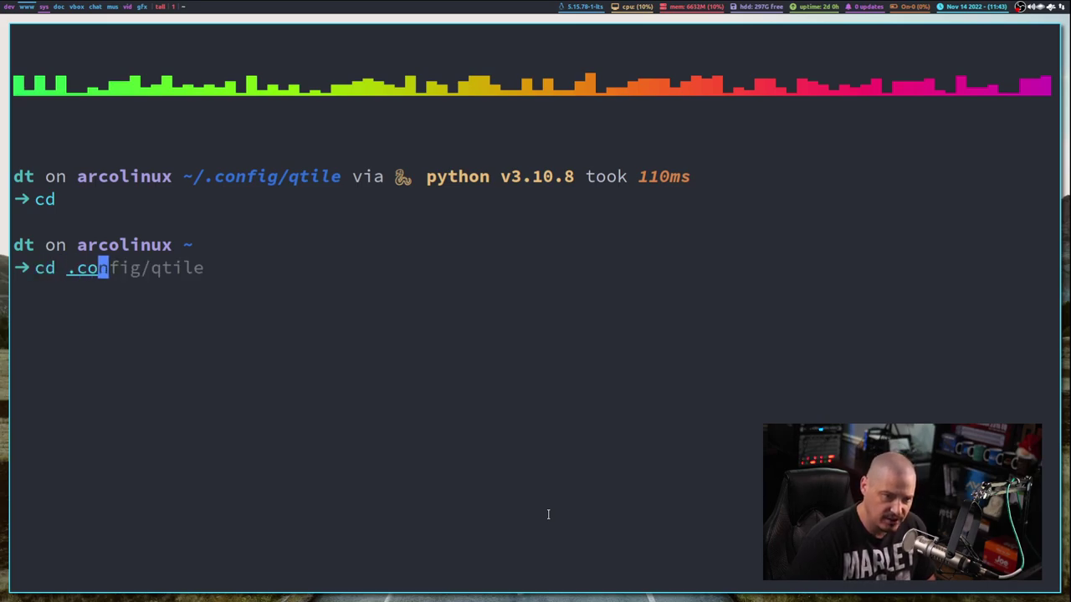
pyautogui.write('nfig/xmonad/')
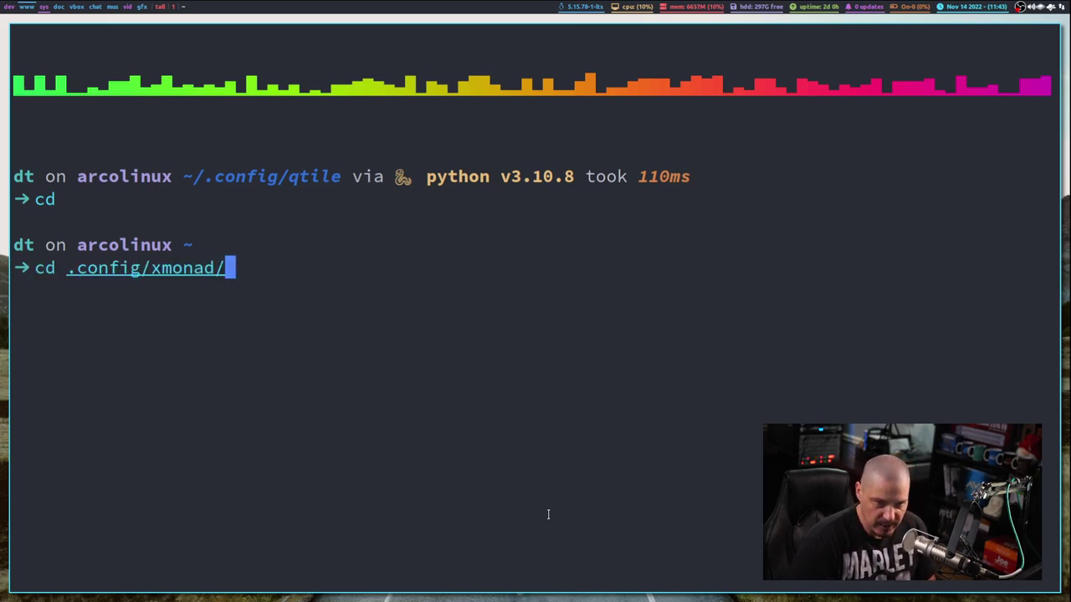
pyautogui.press('Return')
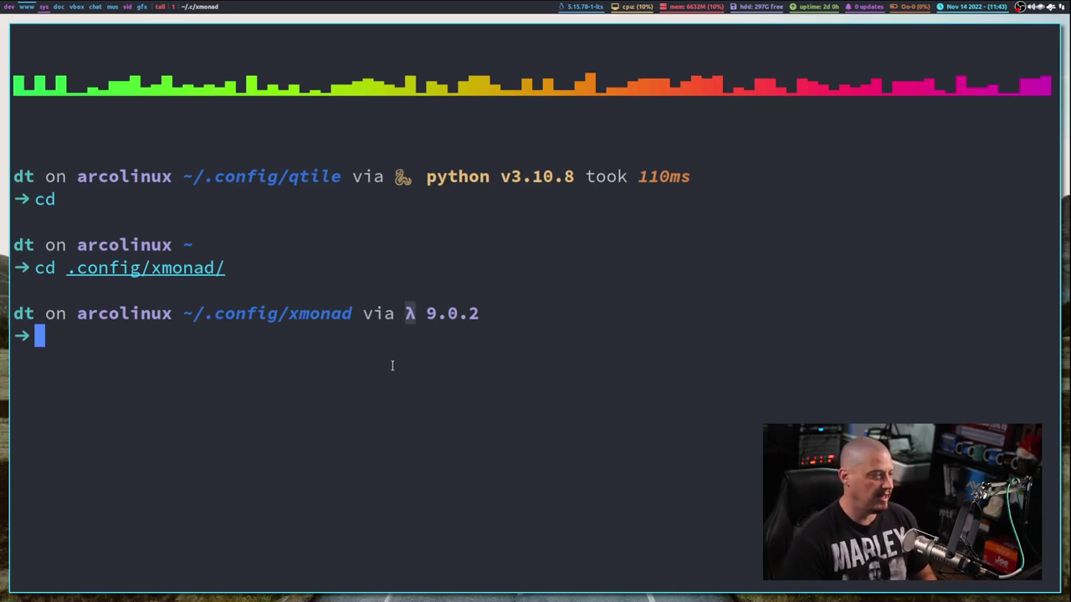
pyautogui.press('super+2')
pyautogui.scroll(8, 219, 325)
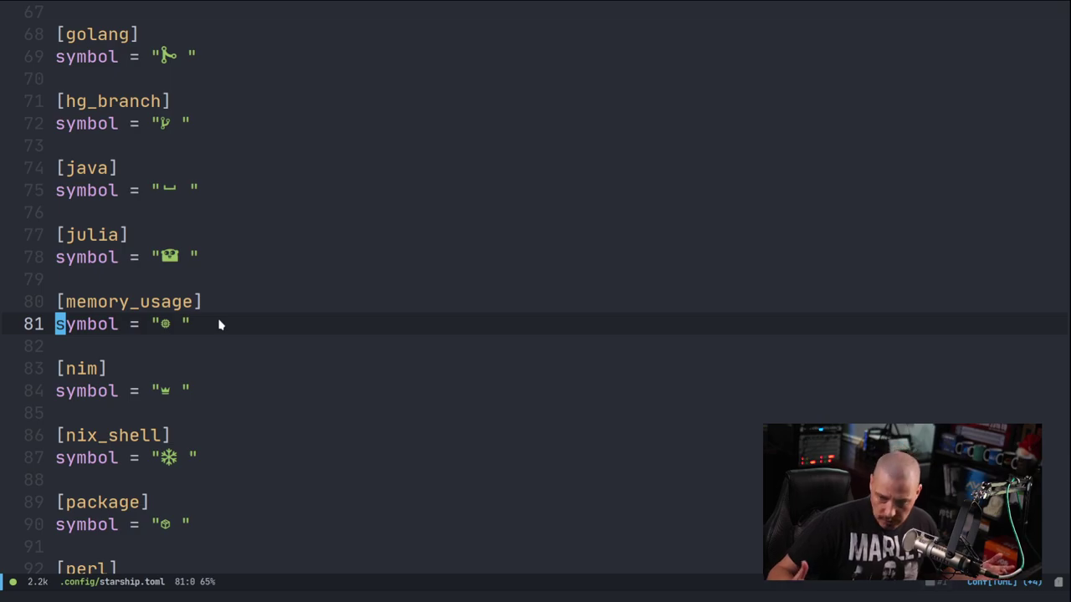
# Paste a [haskell] section with symbol λ above [memory_usage].
pyautogui.click(102, 283)
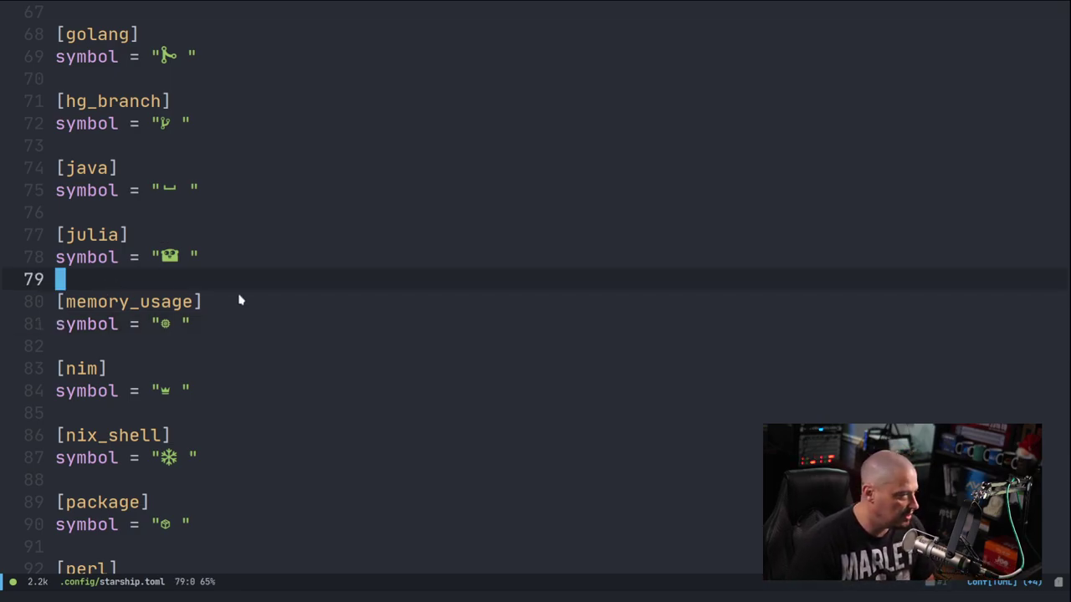
pyautogui.press('o')
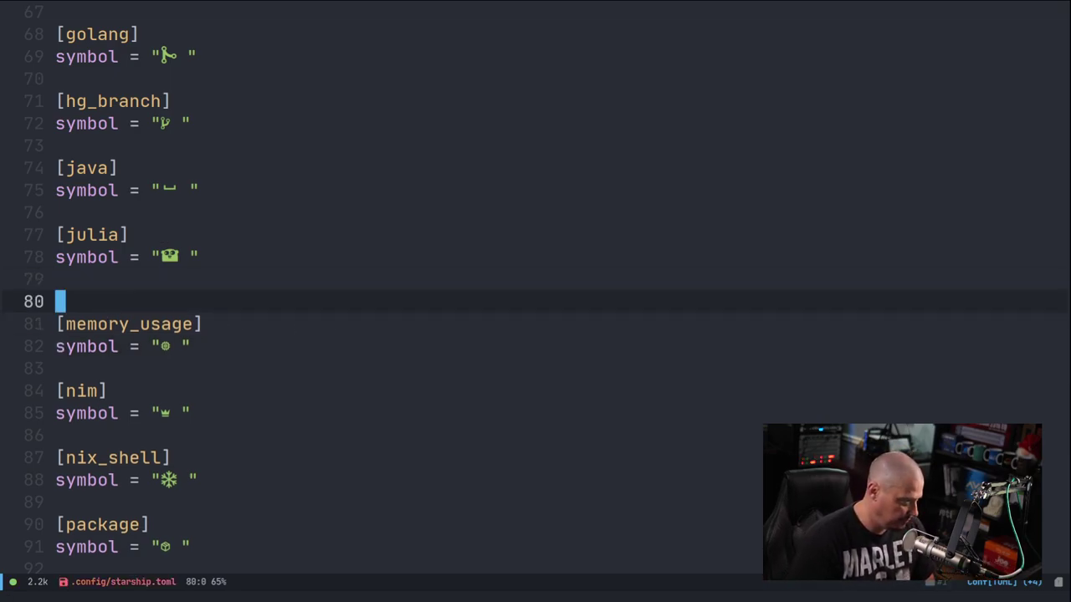
pyautogui.press('p')
pyautogui.click(101, 302)
pyautogui.press('d')
pyautogui.press('d')
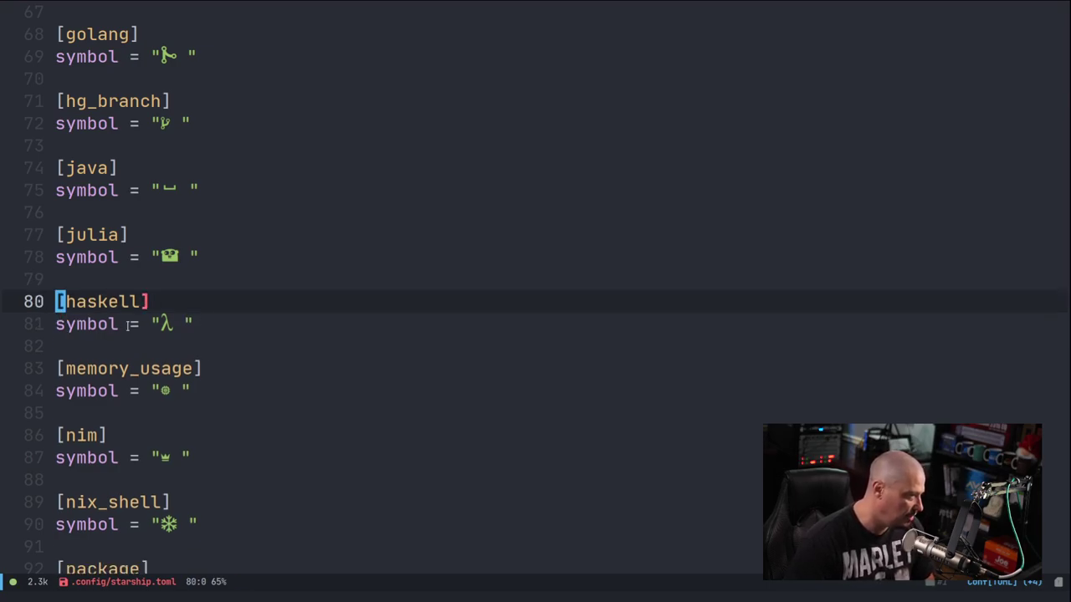
pyautogui.click(282, 329)
pyautogui.press('h')
pyautogui.press('h')
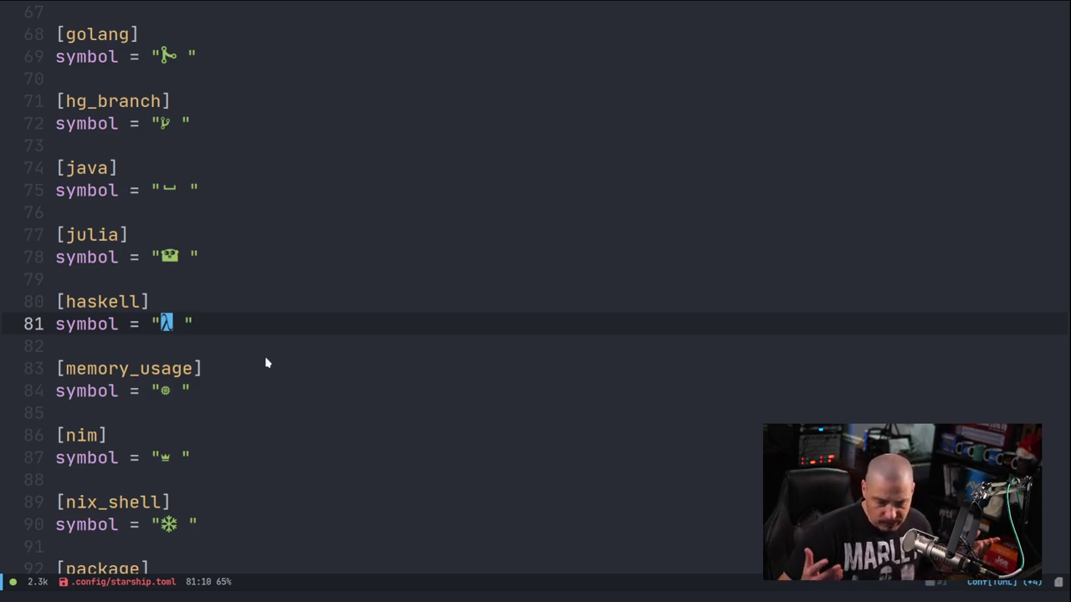
pyautogui.click(242, 352)
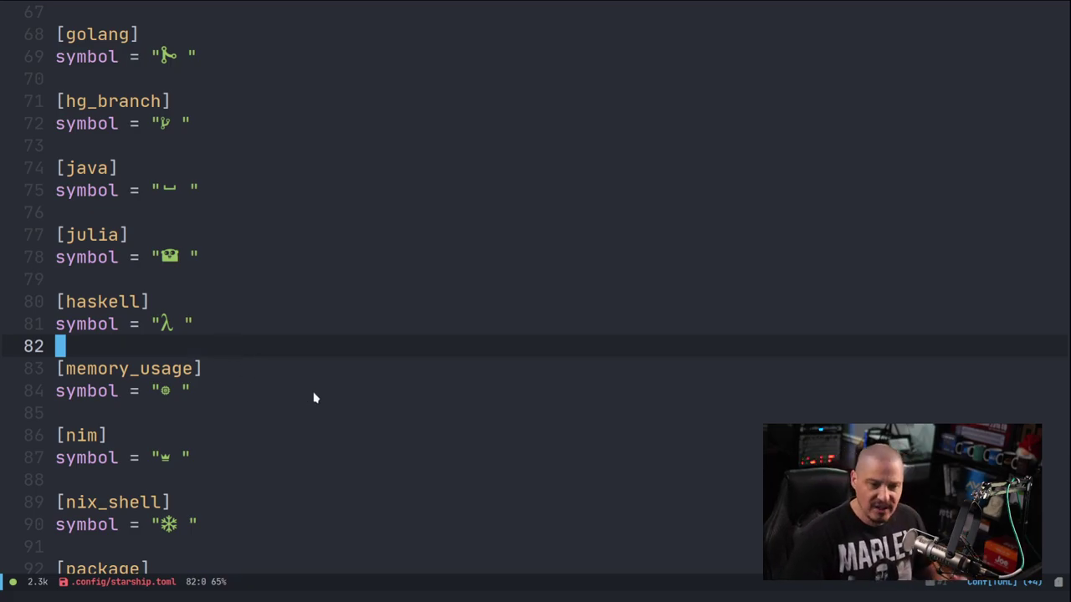
pyautogui.scroll(-5, 313, 397)
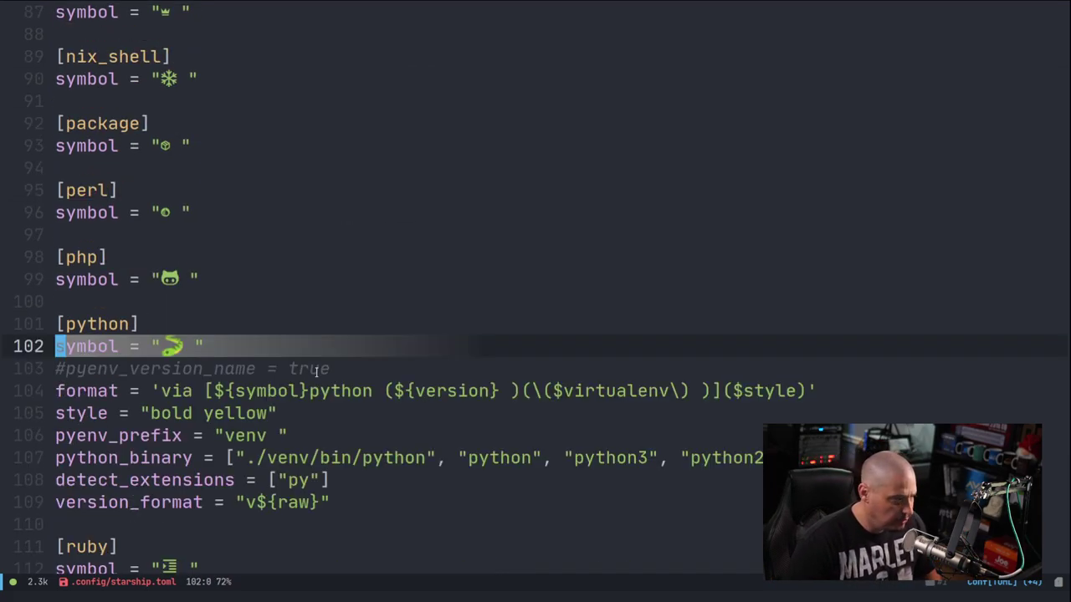
pyautogui.scroll(-6, 452, 360)
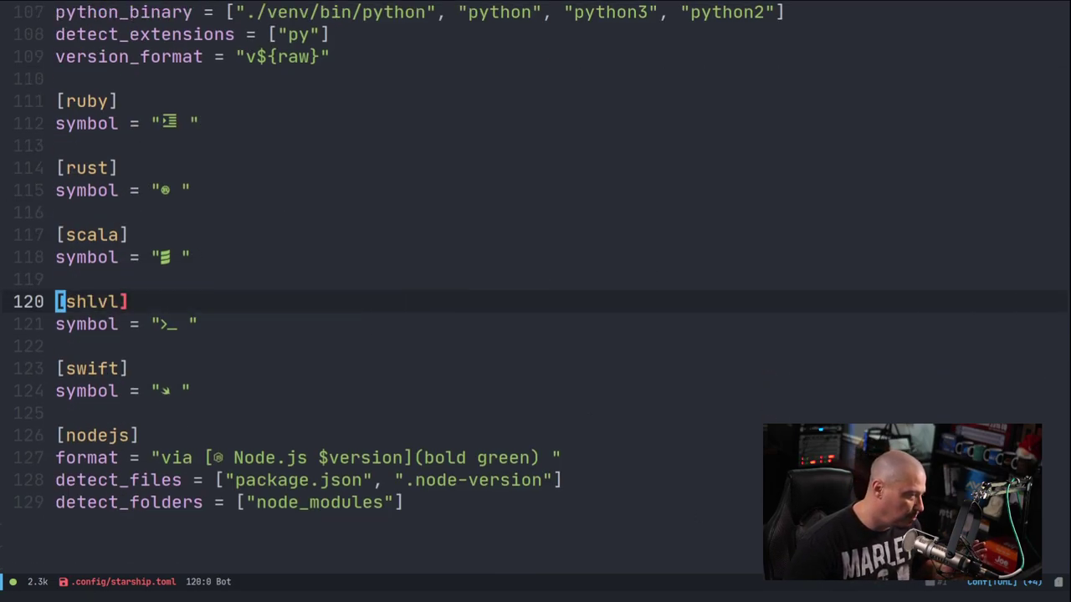
# Save starship.toml from the top of the file and return to the terminal.
pyautogui.press('g')
pyautogui.press('g')
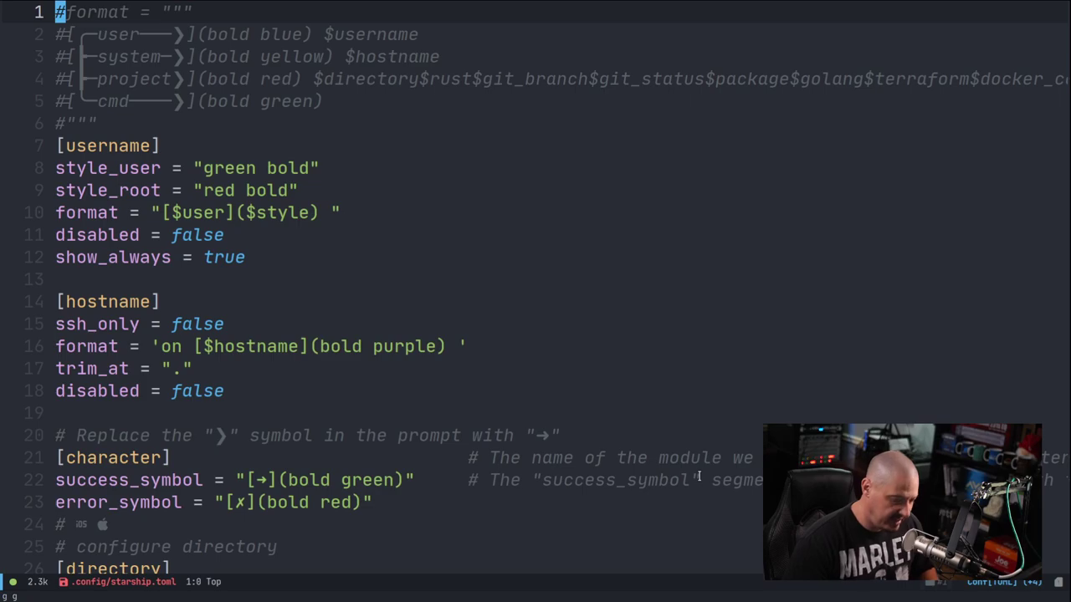
pyautogui.press(':')
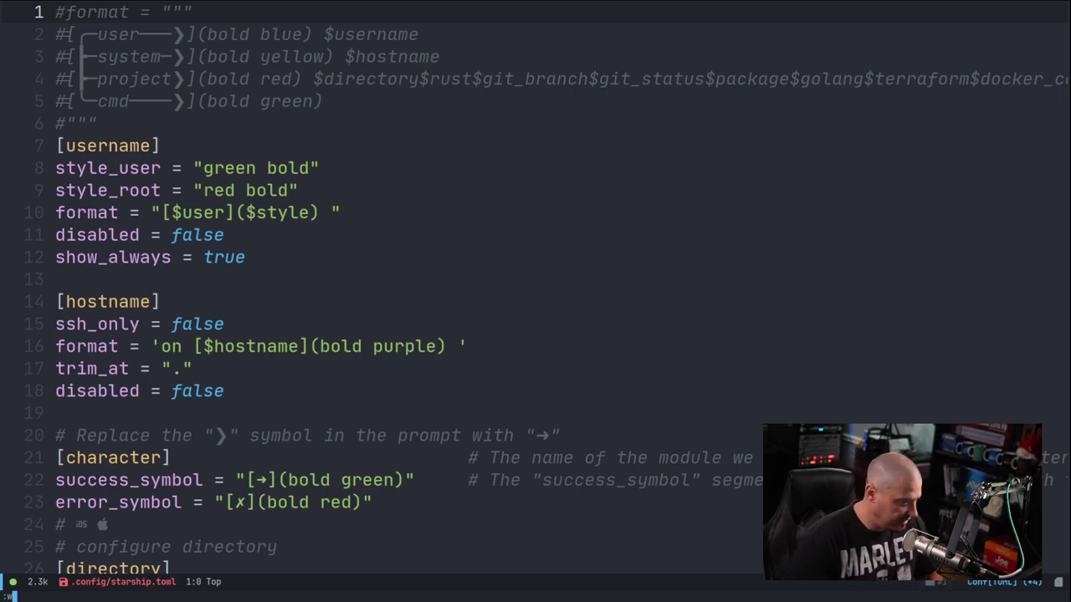
pyautogui.press('Return')
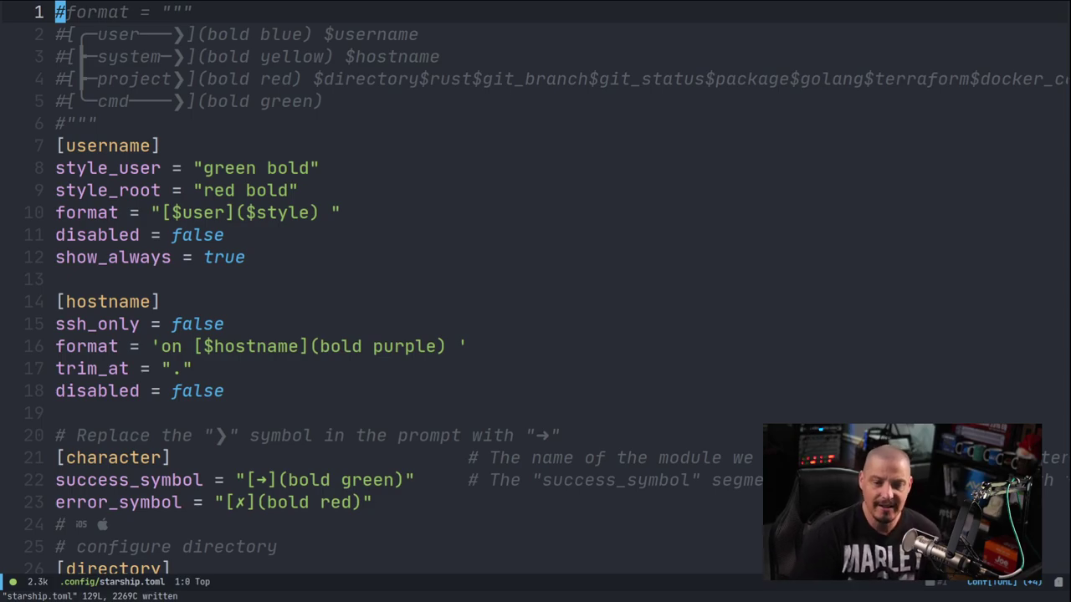
pyautogui.press('super+3')
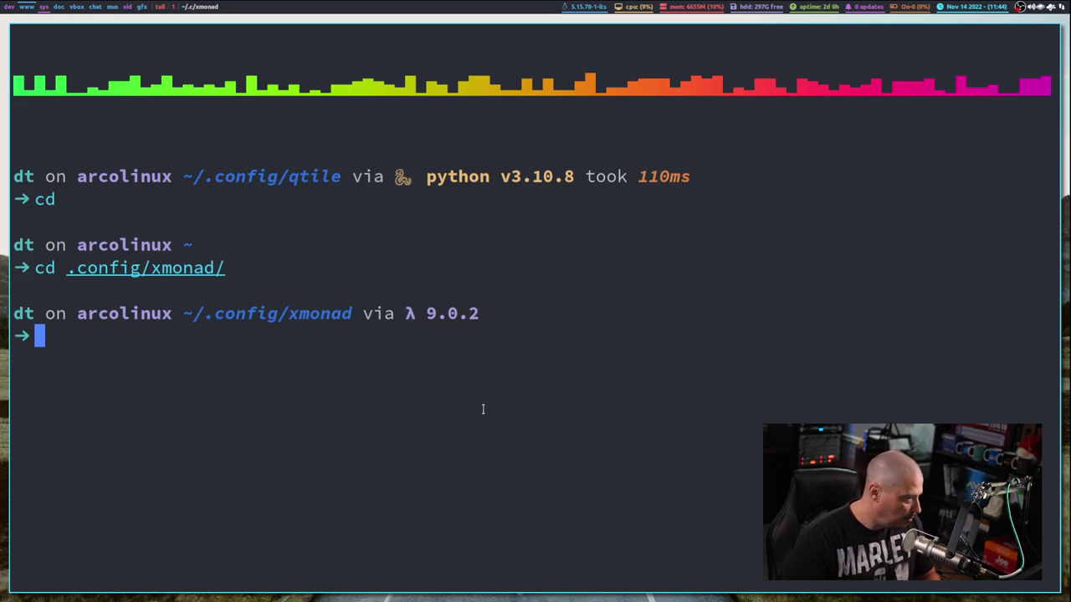
# Run clear to show the fresh prompt with λ 9.0.2.
pyautogui.write('clear')
pyautogui.press('Return')
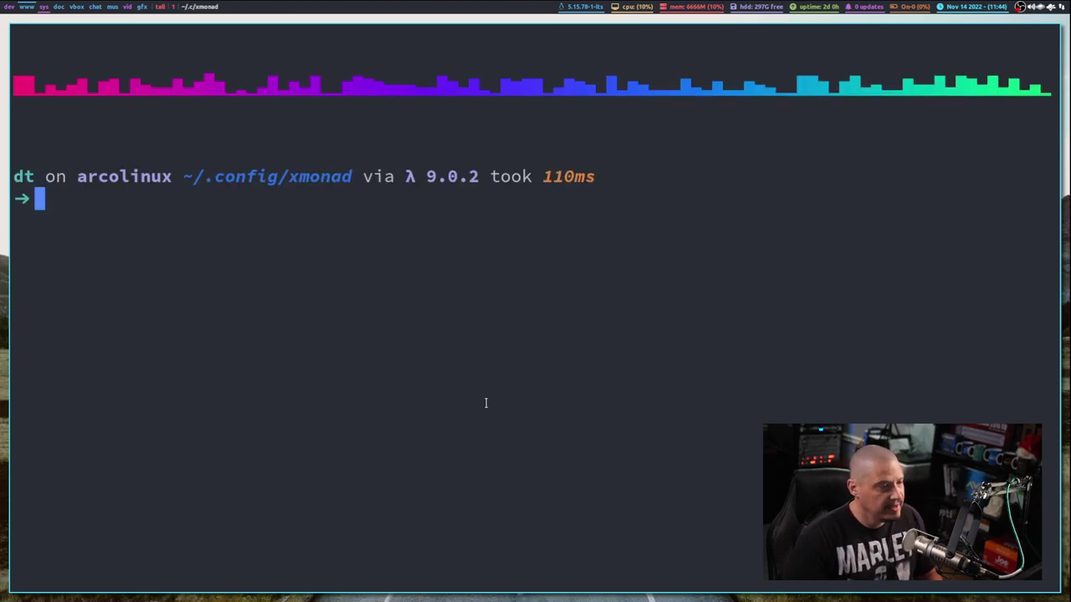